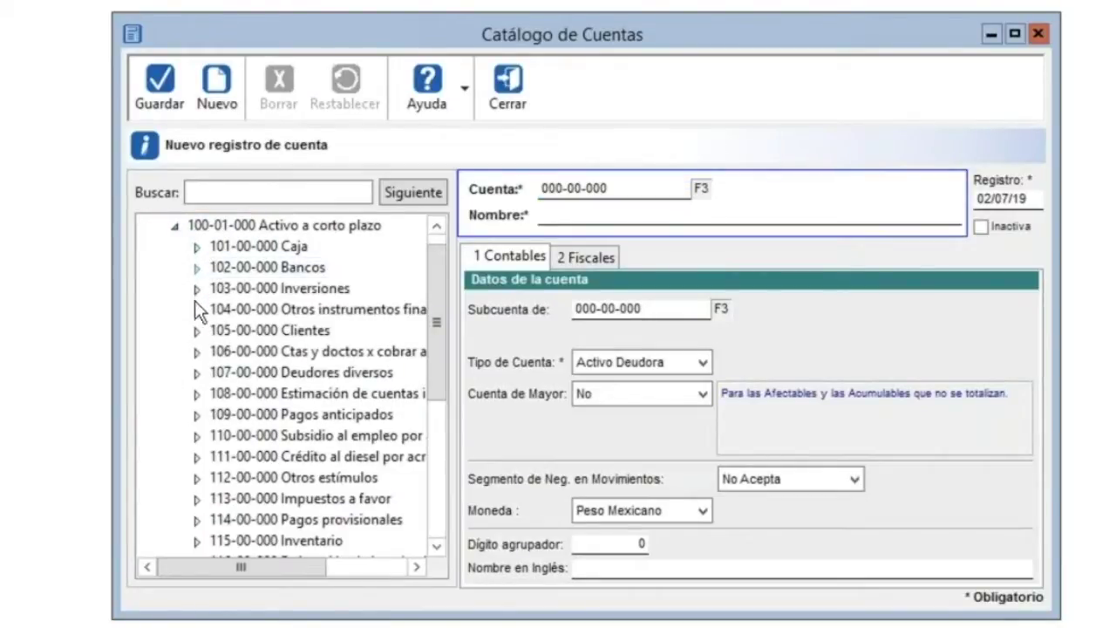
# Examine the subaccounts of 105-00-000 Clientes in the account catalog, comparing Clientes nacionales with Clientes extranjeros, and close the catalog.
pyautogui.click(197, 332)
pyautogui.click(224, 355)
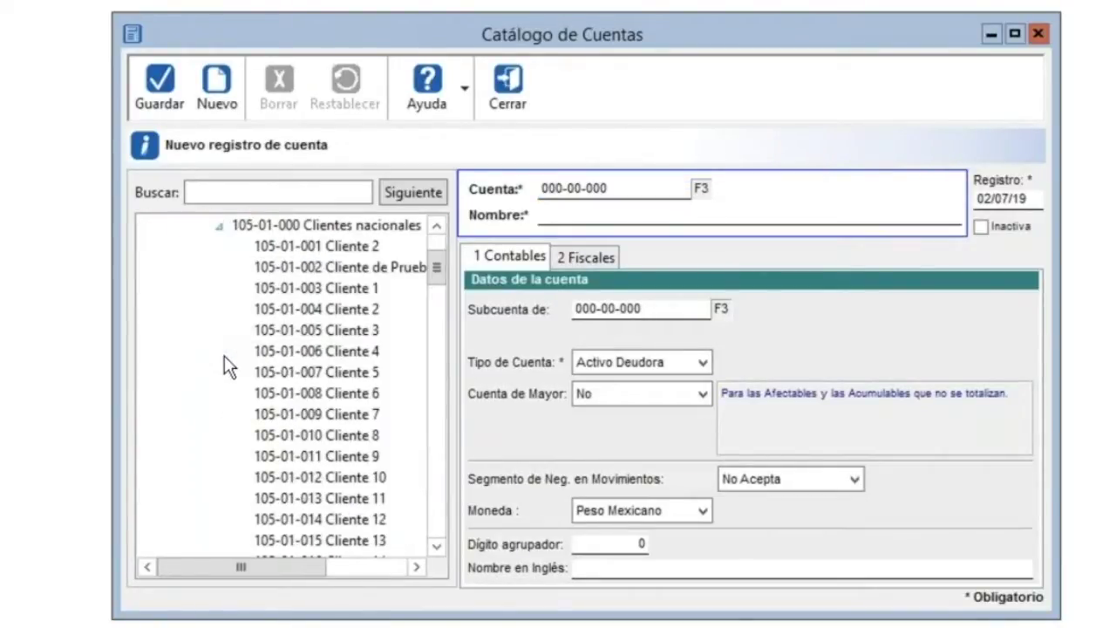
pyautogui.click(218, 230)
pyautogui.click(293, 247)
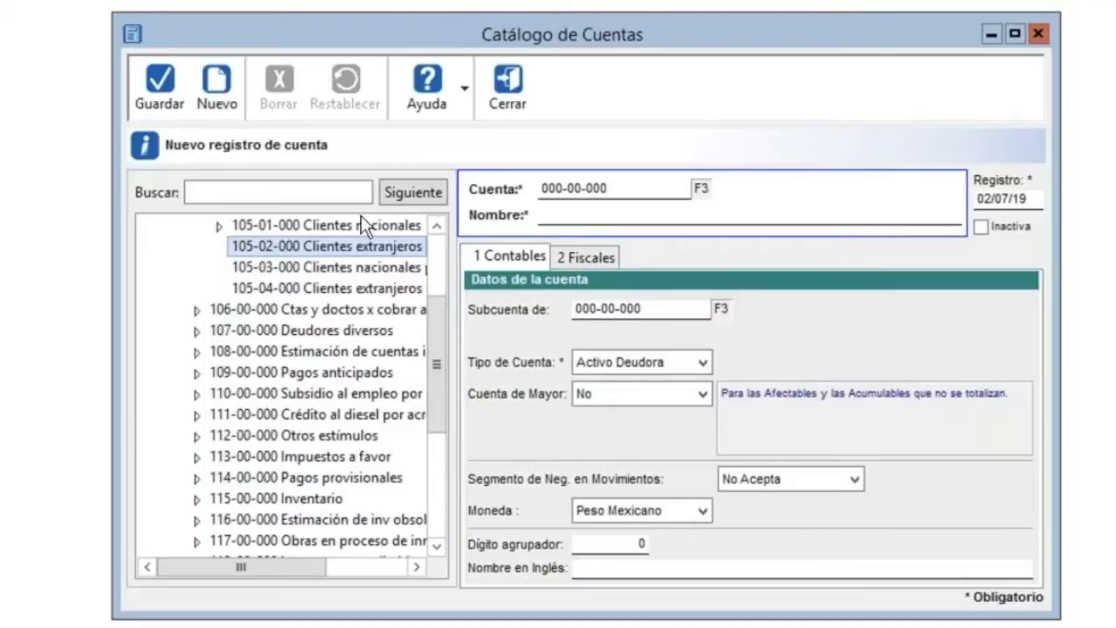
pyautogui.click(507, 80)
# Open the account groups window and set the origin account to 105-01-000 Clientes nacionales by searching for "cliente".
pyautogui.click(166, 26)
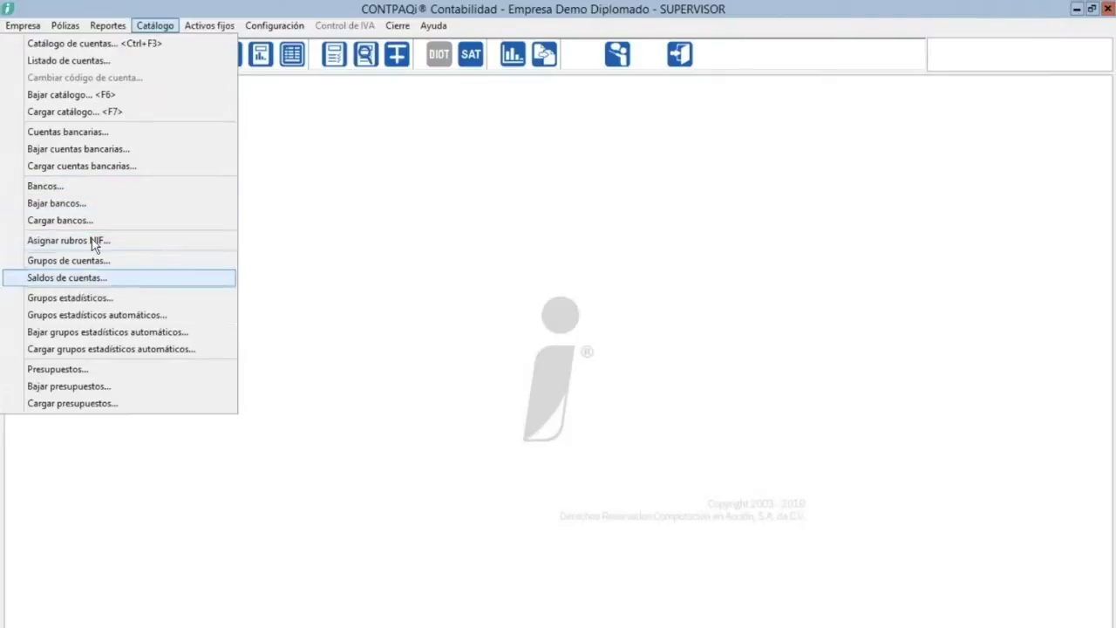
pyautogui.click(88, 260)
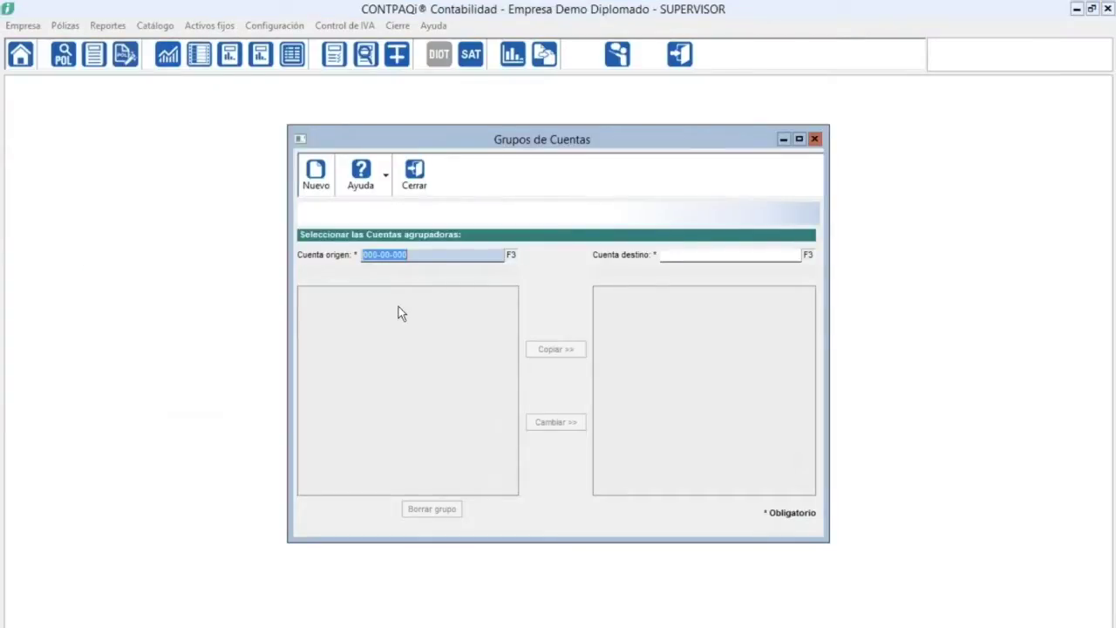
pyautogui.click(511, 255)
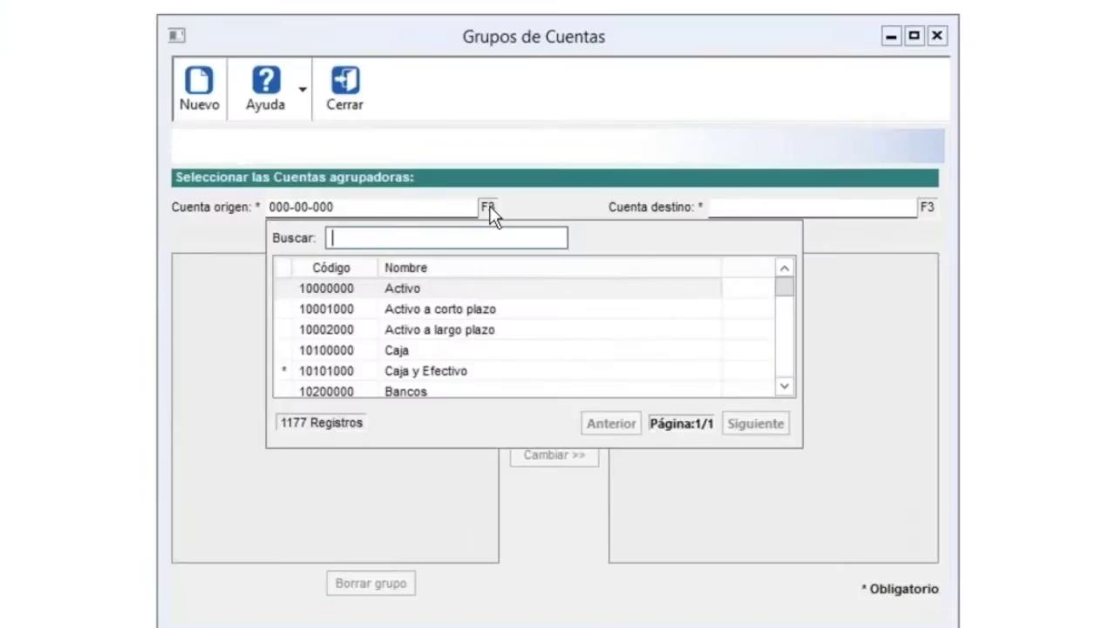
pyautogui.write('cliente')
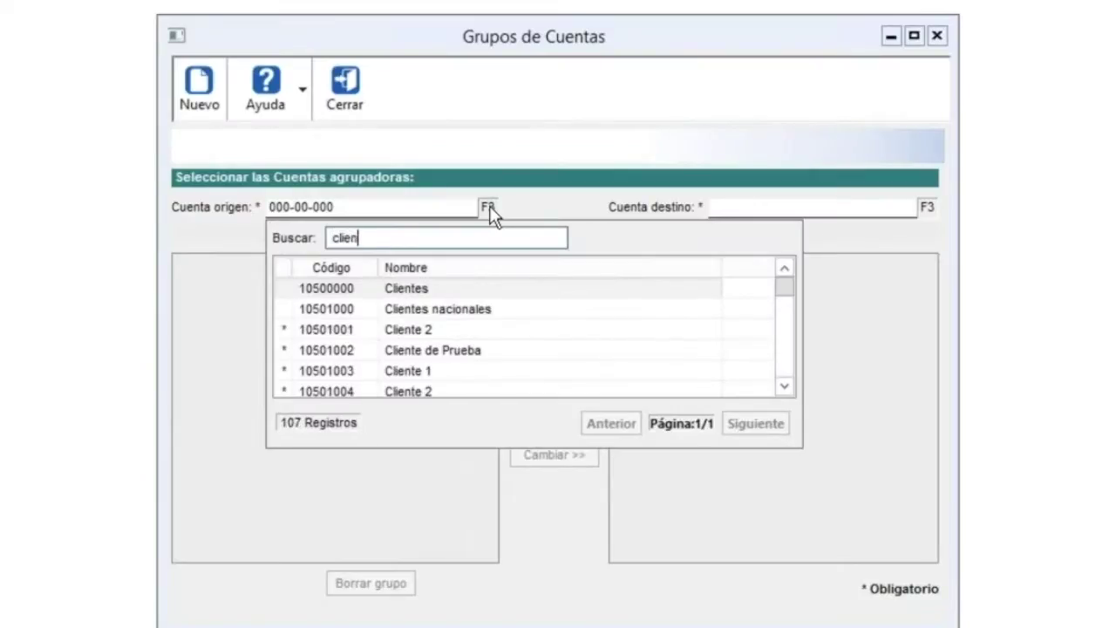
pyautogui.doubleClick(455, 318)
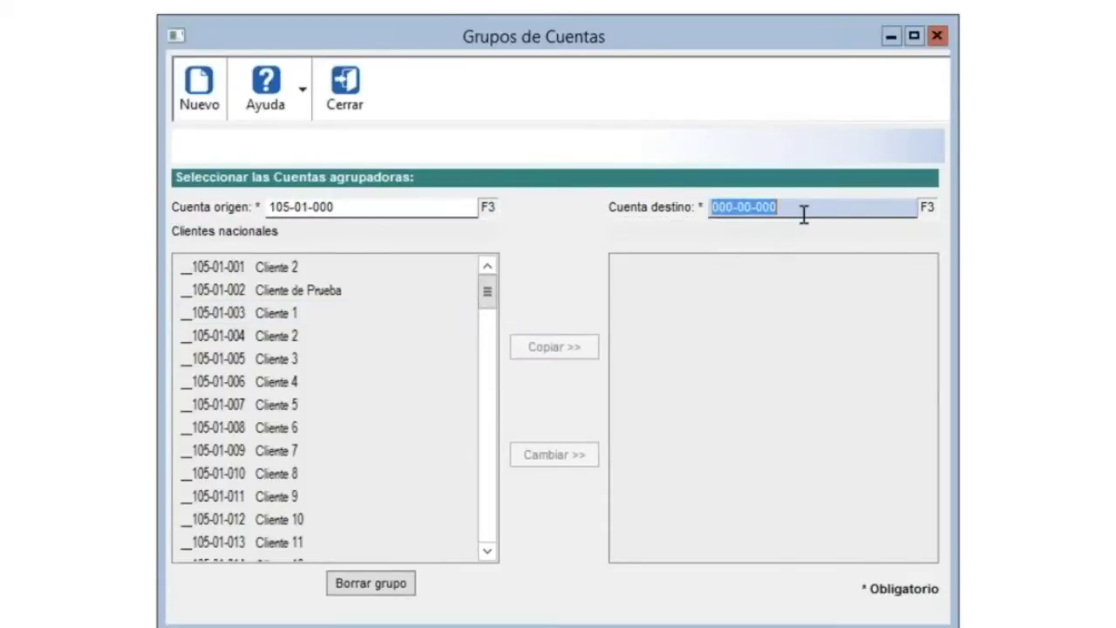
# Set the destination account to 105-02-000 Clientes extranjeros and copy the origin account's group of subaccounts into it.
pyautogui.click(924, 213)
pyautogui.write('clientes')
pyautogui.doubleClick(897, 330)
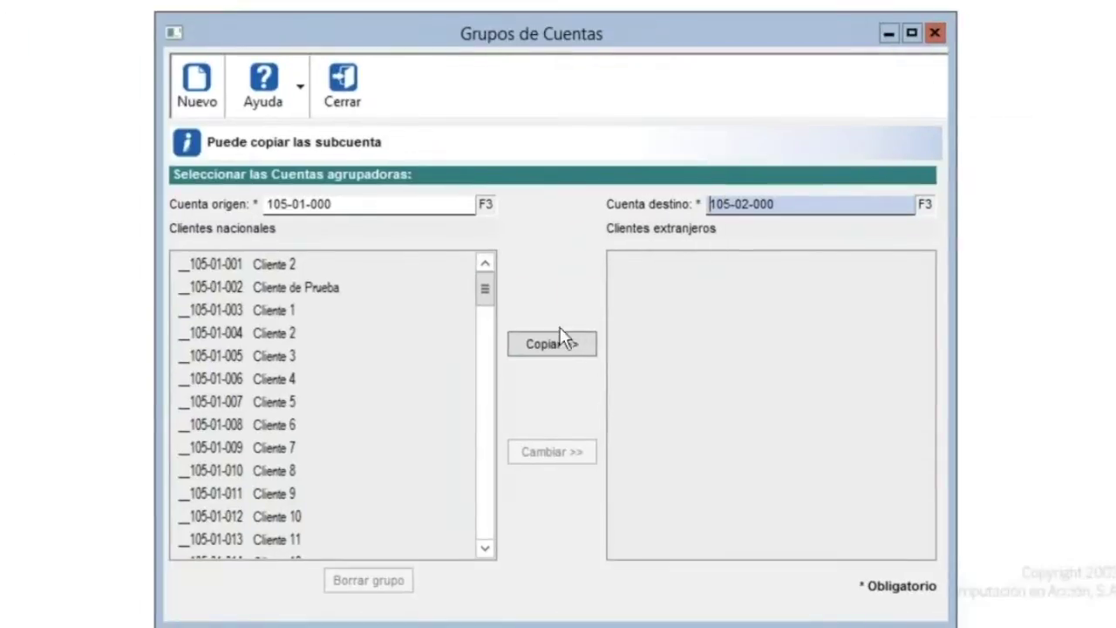
pyautogui.click(558, 346)
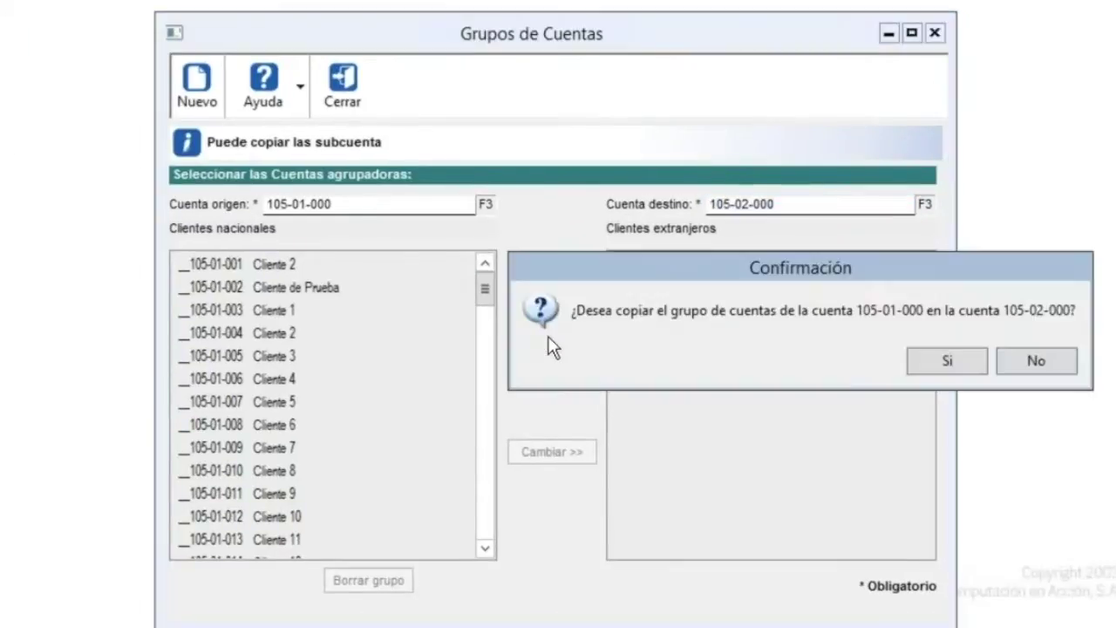
pyautogui.click(951, 362)
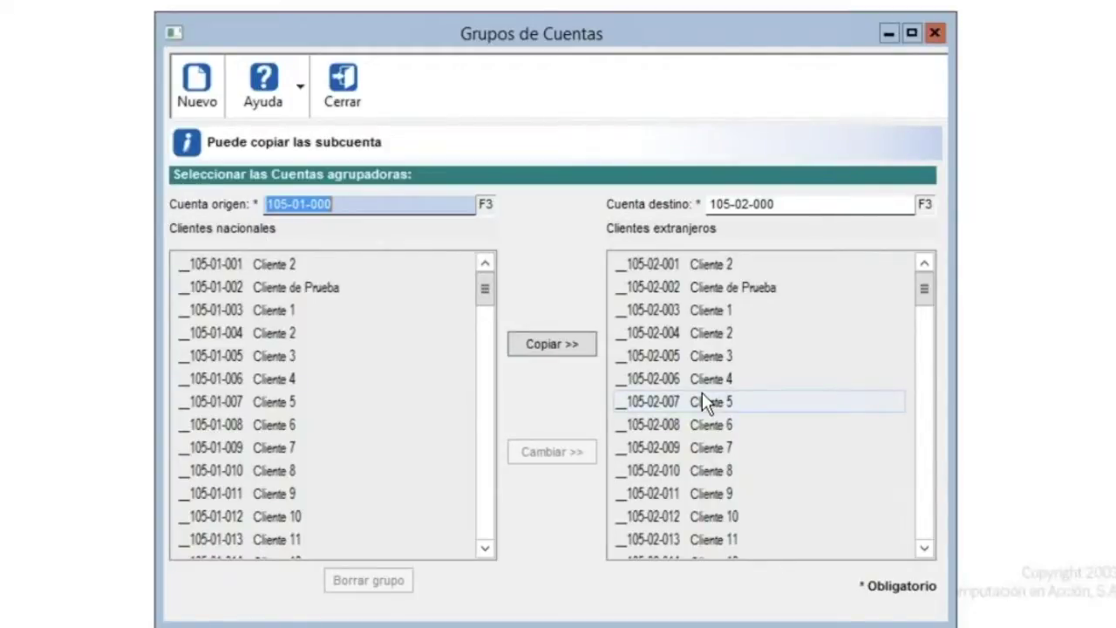
pyautogui.click(235, 261)
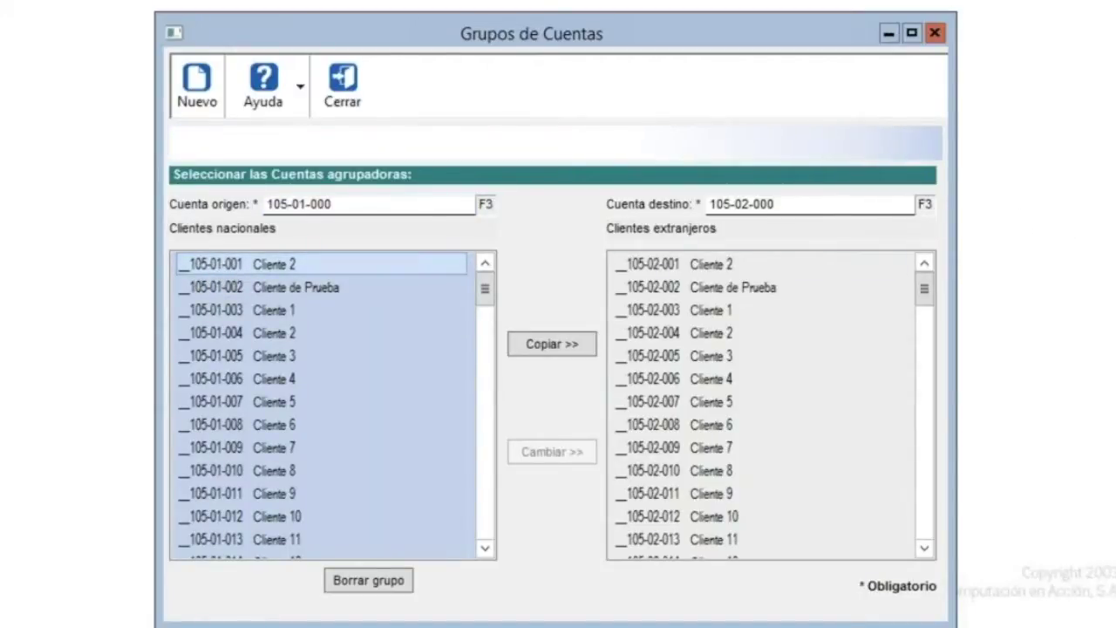
pyautogui.moveTo(222, 224)
pyautogui.mouseDown()
pyautogui.moveTo(156, 277)
pyautogui.moveTo(326, 244)
pyautogui.moveTo(253, 200)
pyautogui.mouseUp()
pyautogui.moveTo(294, 159)
pyautogui.mouseDown()
pyautogui.moveTo(332, 228)
pyautogui.moveTo(291, 156)
pyautogui.moveTo(328, 158)
pyautogui.mouseUp()
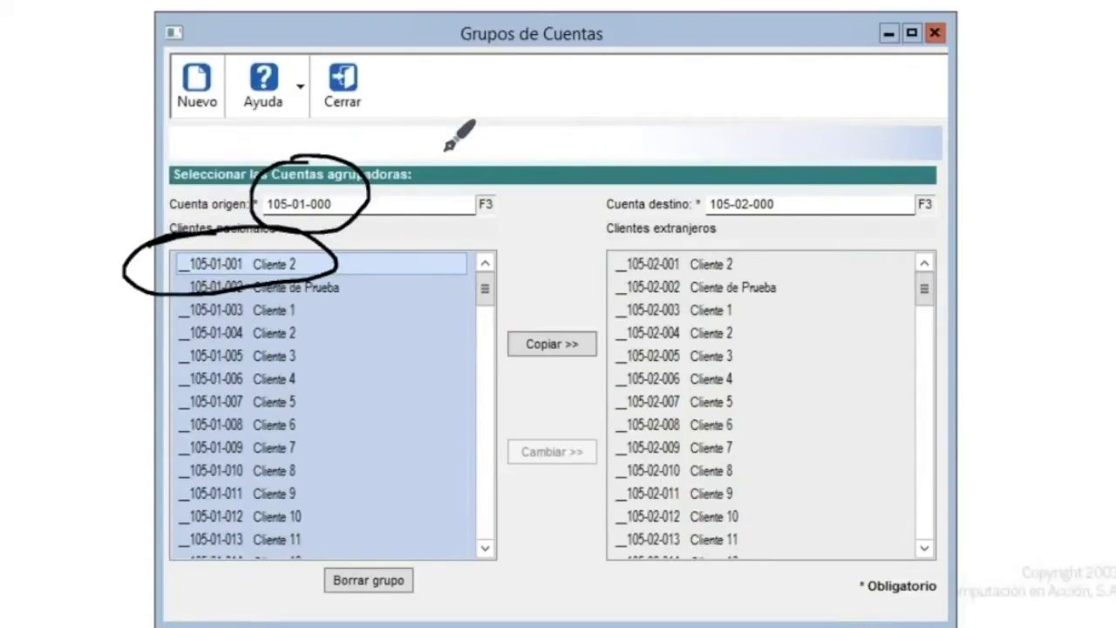
pyautogui.moveTo(751, 185)
pyautogui.mouseDown()
pyautogui.moveTo(699, 187)
pyautogui.moveTo(776, 225)
pyautogui.moveTo(767, 168)
pyautogui.mouseUp()
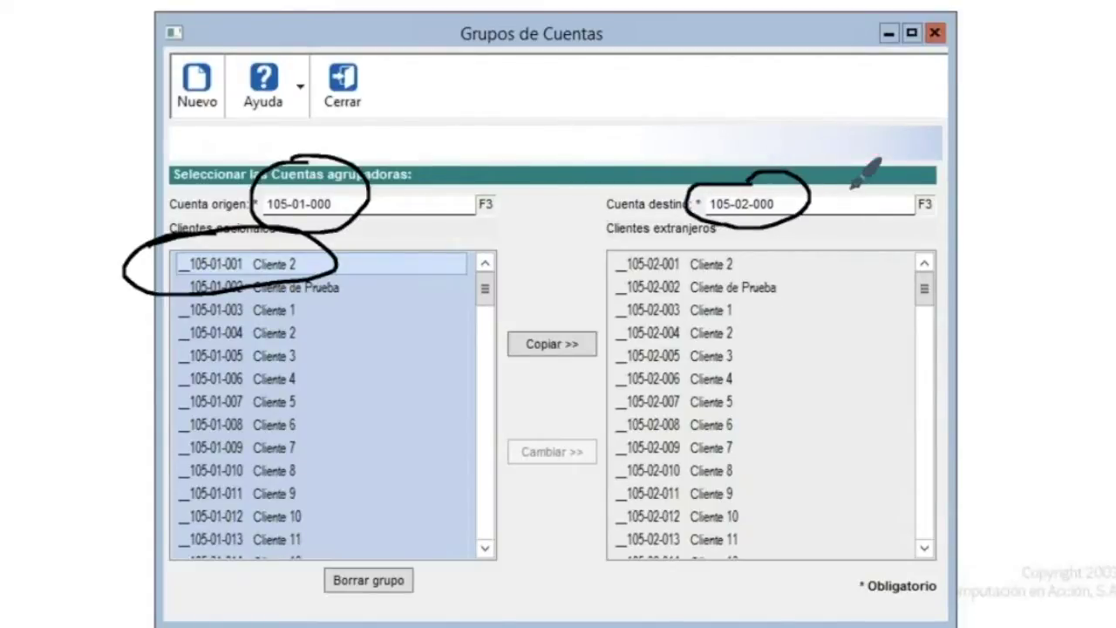
pyautogui.moveTo(671, 251)
pyautogui.mouseDown()
pyautogui.moveTo(619, 275)
pyautogui.moveTo(708, 251)
pyautogui.moveTo(649, 242)
pyautogui.mouseUp()
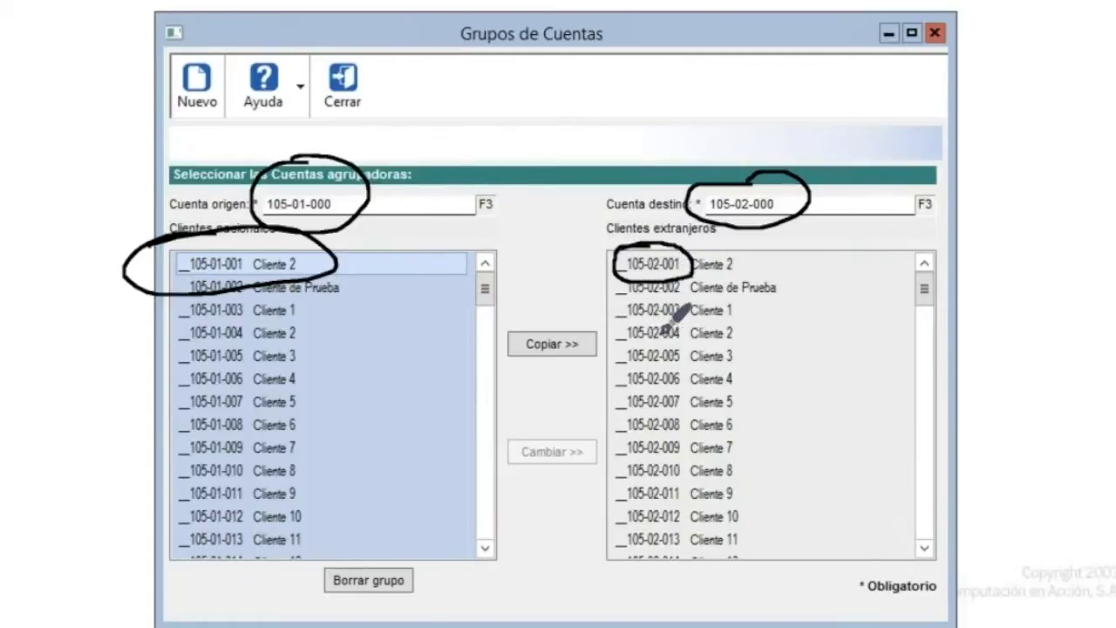
pyautogui.moveTo(656, 329); pyautogui.dragTo(628, 358)
pyautogui.moveTo(695, 349); pyautogui.dragTo(649, 319)
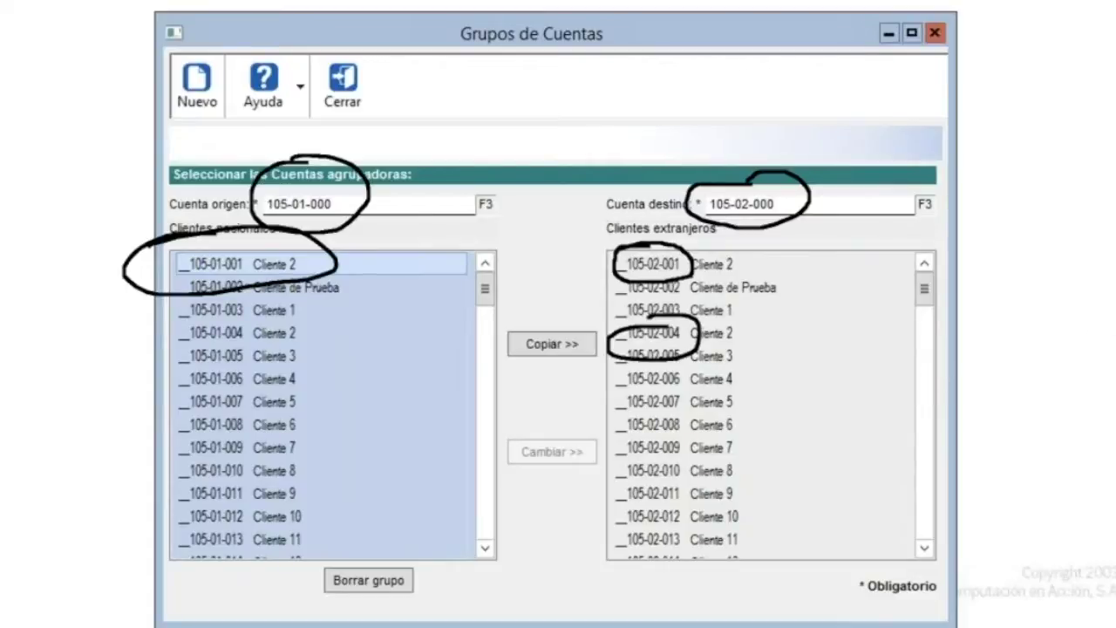
pyautogui.press('Escape')
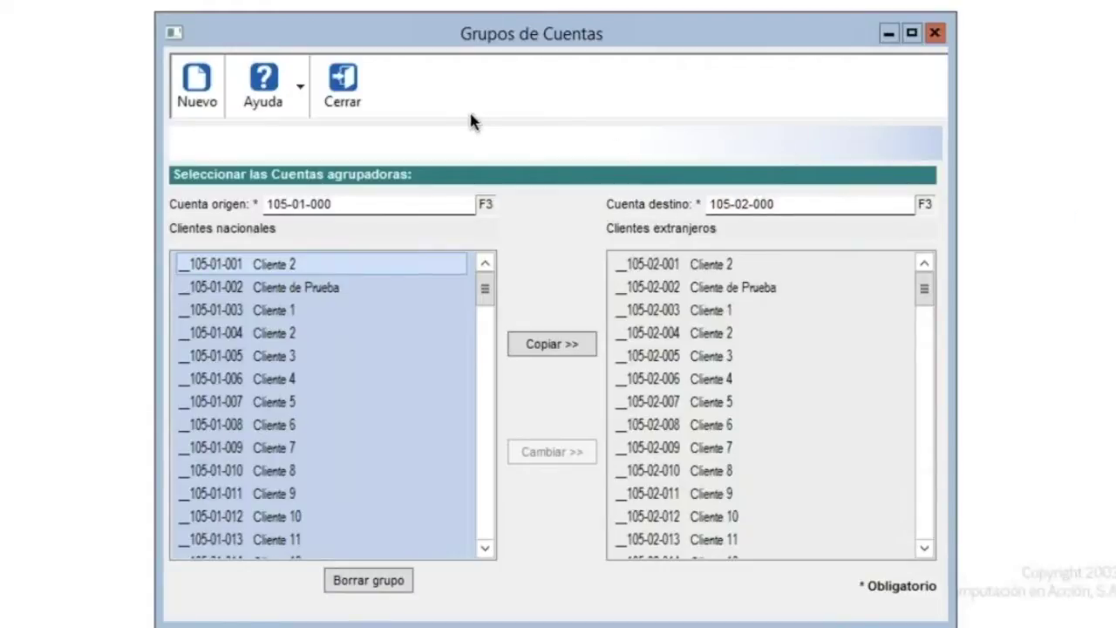
# Check the copied subaccounts under 105-02-000 Clientes extranjeros in the account catalog, and close the catalog.
pyautogui.click(338, 78)
pyautogui.click(146, 26)
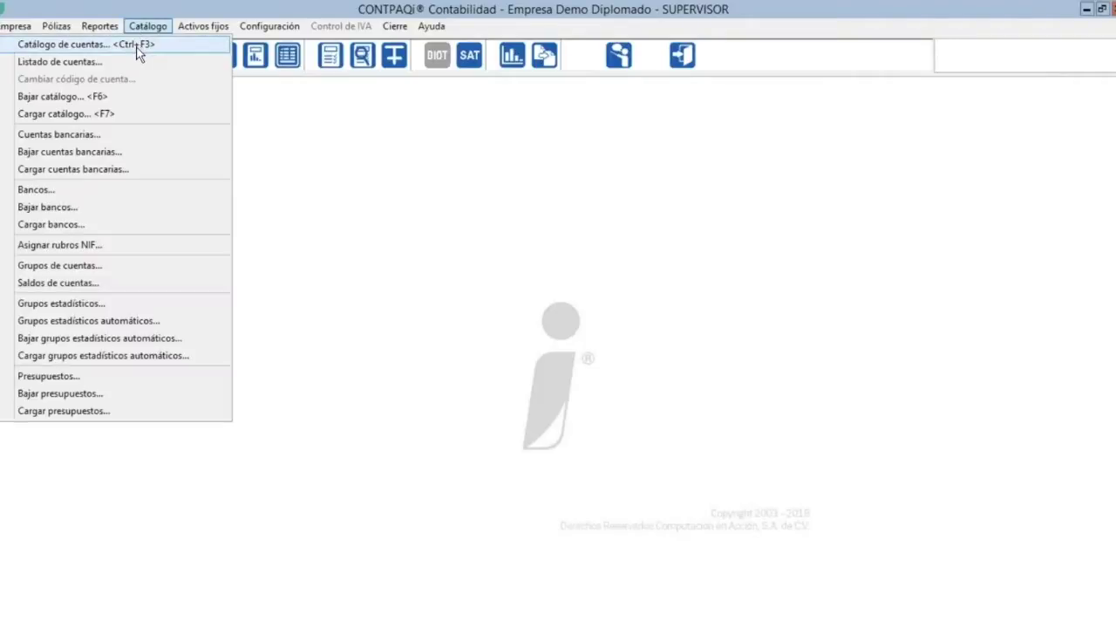
pyautogui.click(136, 45)
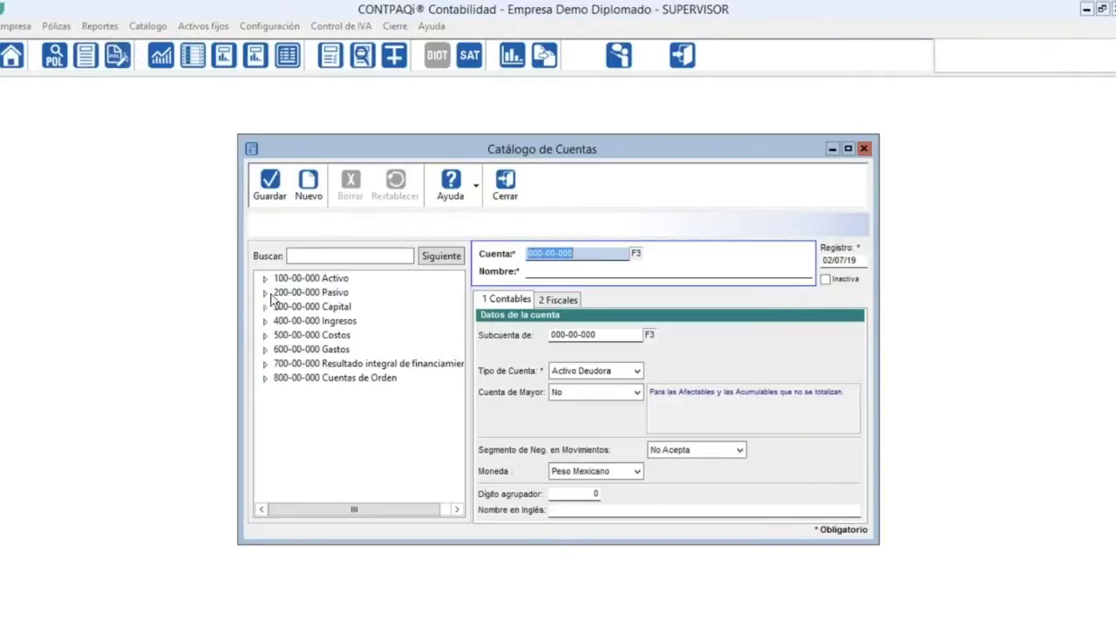
pyautogui.click(264, 278)
pyautogui.click(280, 293)
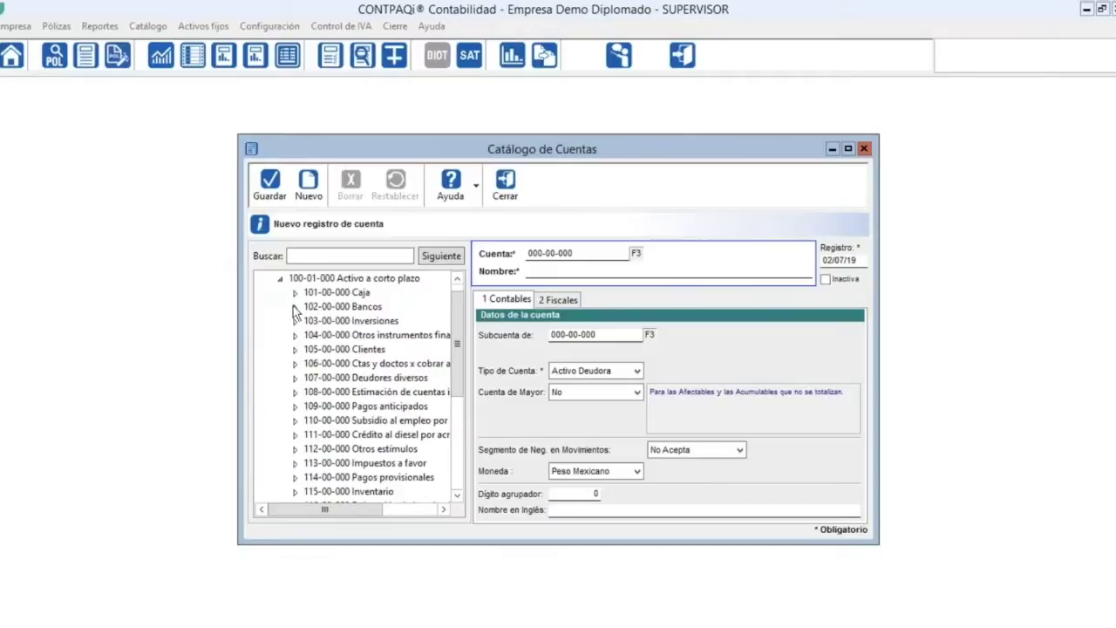
pyautogui.click(295, 349)
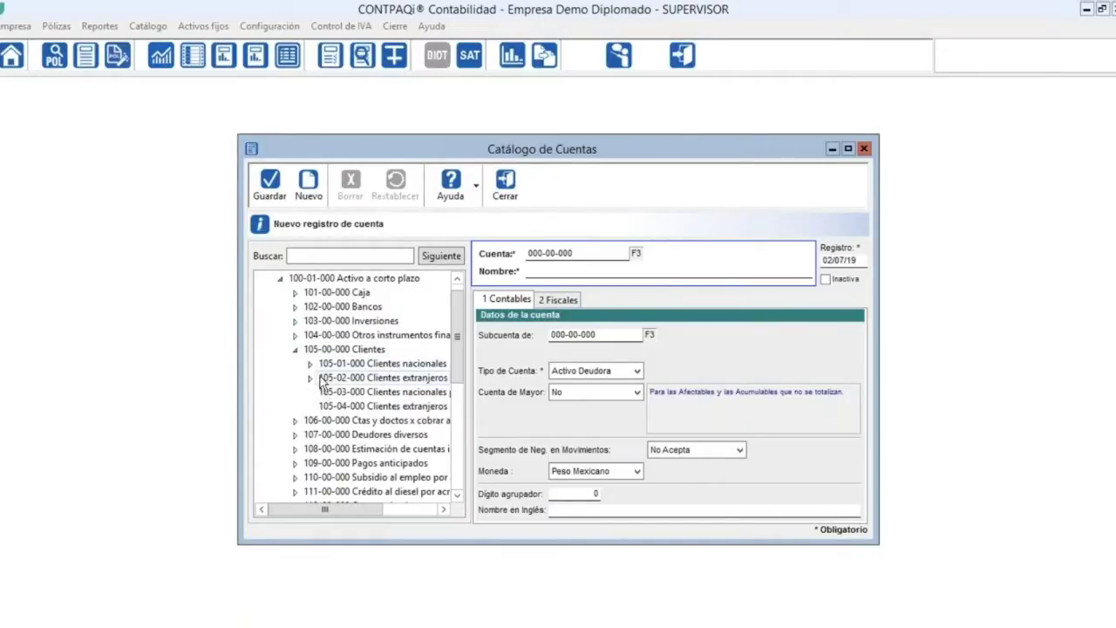
pyautogui.click(309, 378)
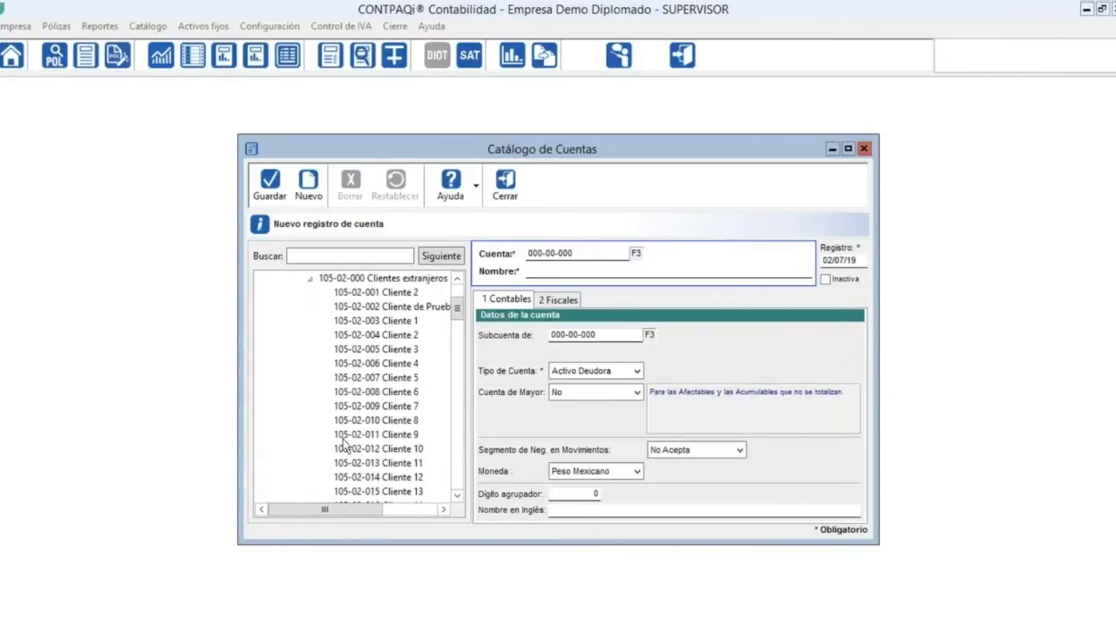
pyautogui.moveTo(361, 509); pyautogui.dragTo(368, 508)
pyautogui.scroll(-20, 427, 381)
pyautogui.scroll(-8, 427, 381)
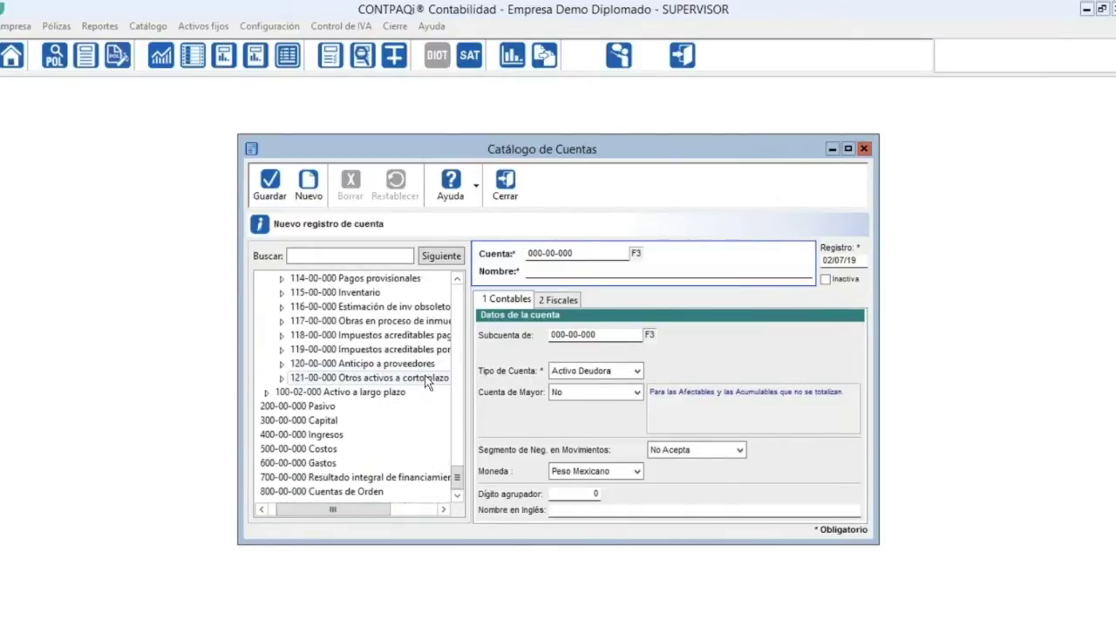
pyautogui.click(506, 187)
# Reopen the account catalog and compare the subaccounts of 601-00-000 Gastos generales, 602-00-000 Gastos de venta and 603-00-000 Gastos de administración.
pyautogui.click(147, 26)
pyautogui.click(138, 43)
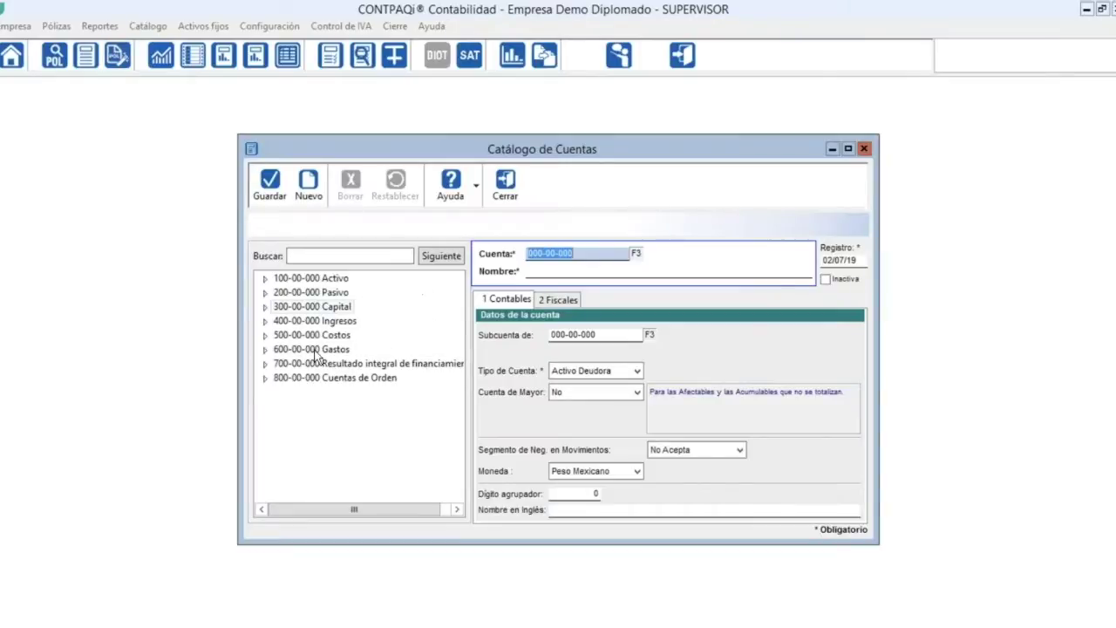
pyautogui.click(265, 348)
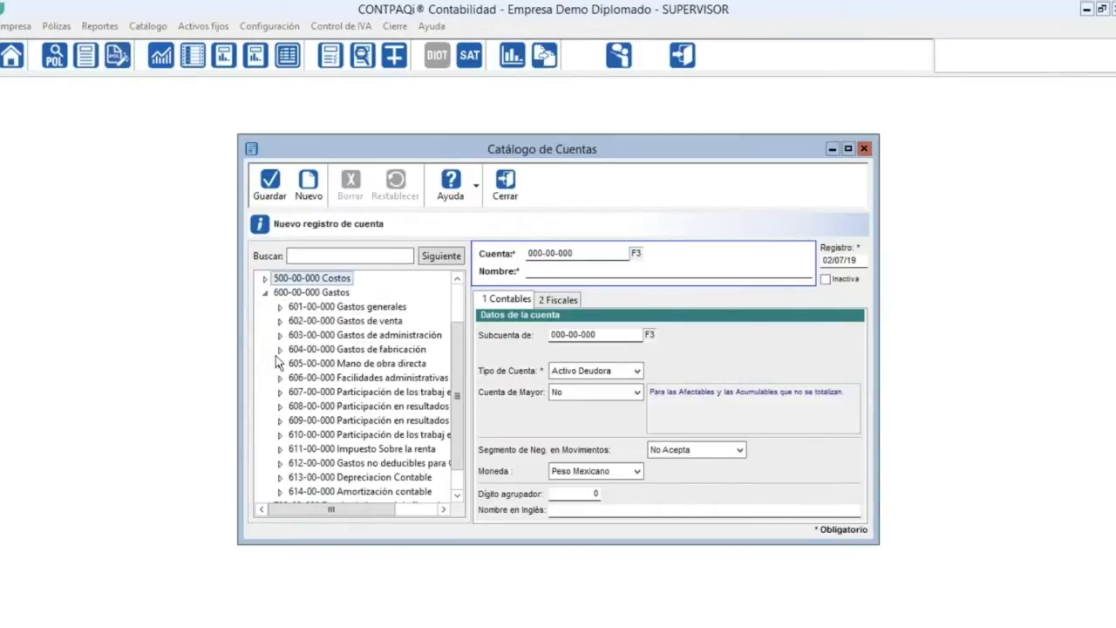
pyautogui.click(367, 310)
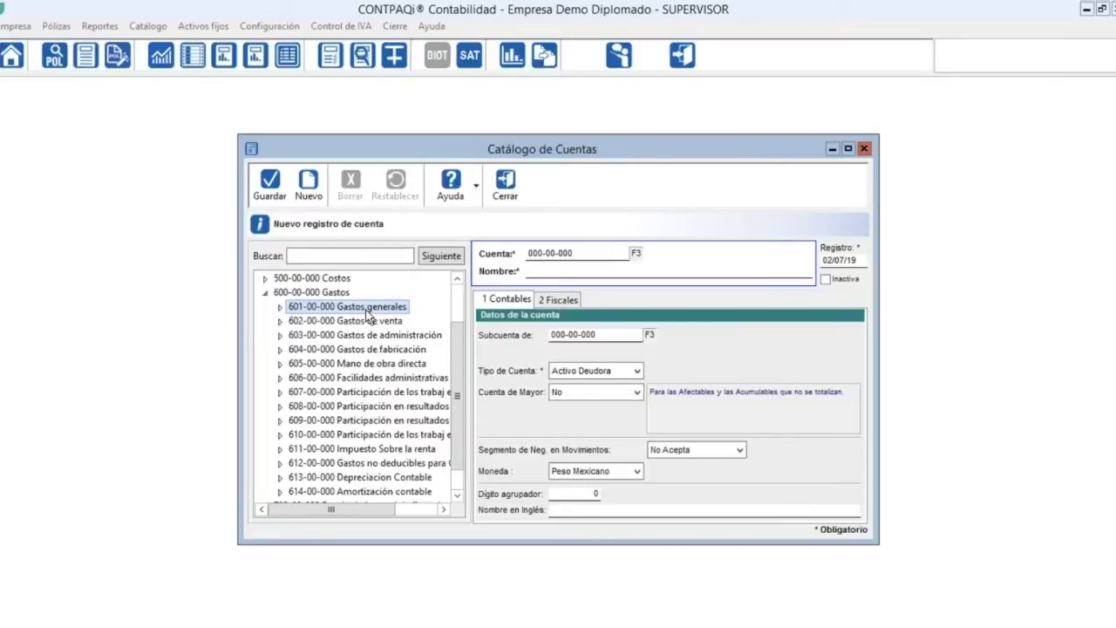
pyautogui.click(281, 308)
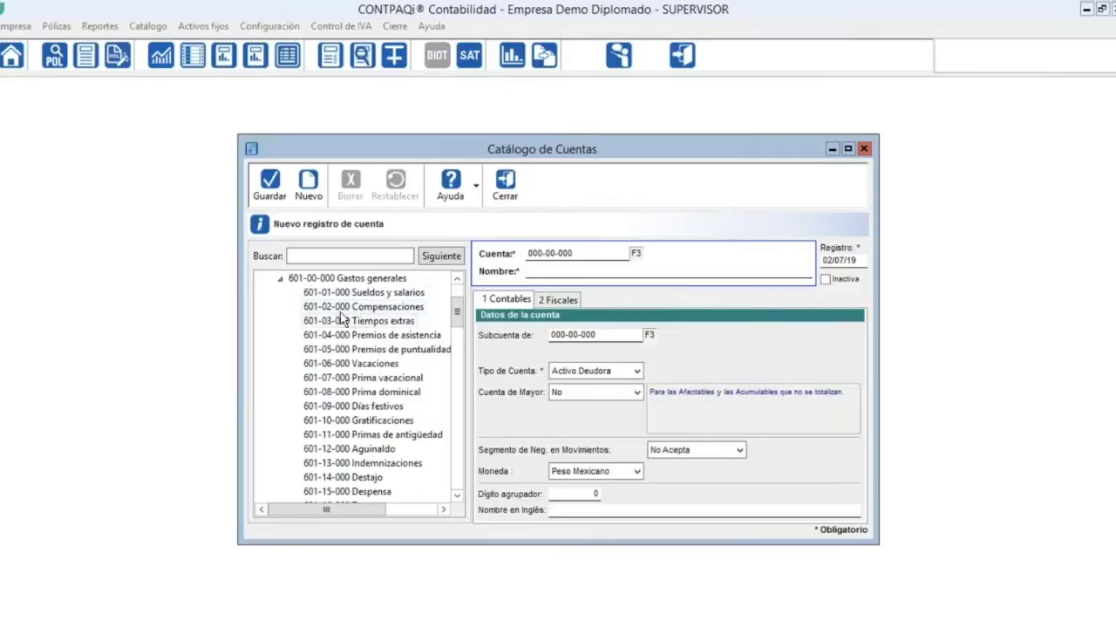
pyautogui.click(280, 278)
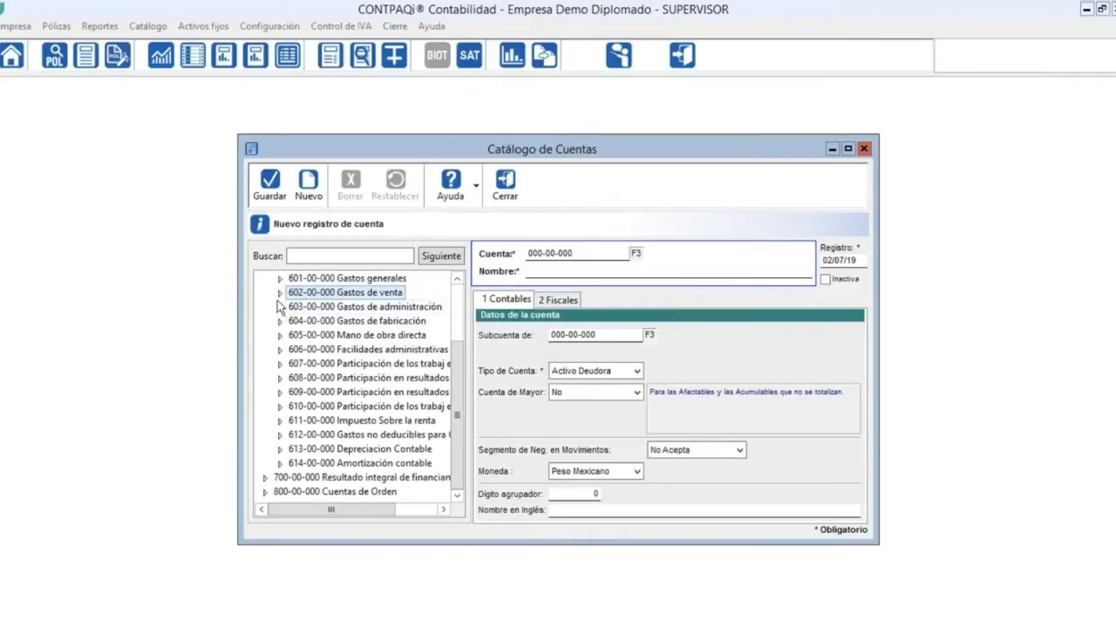
pyautogui.click(280, 294)
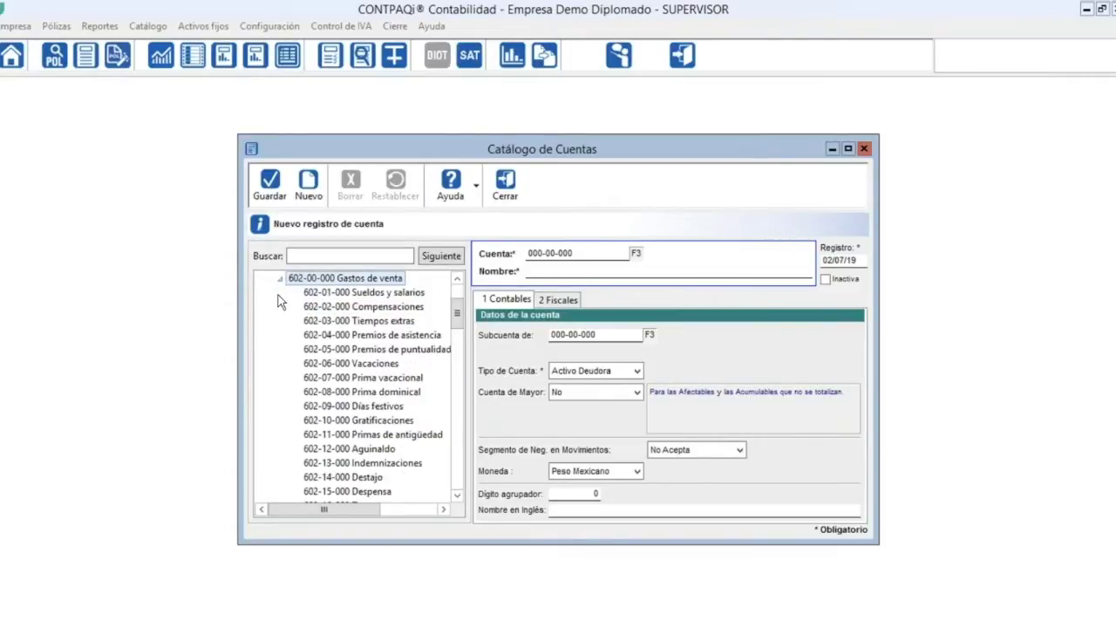
pyautogui.click(280, 278)
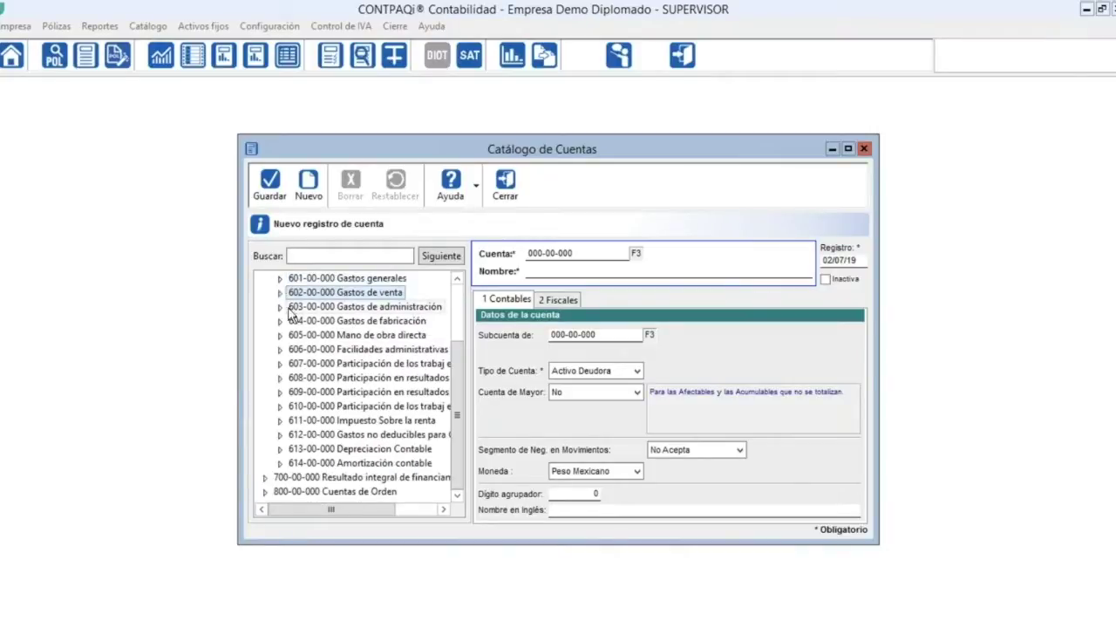
pyautogui.click(280, 306)
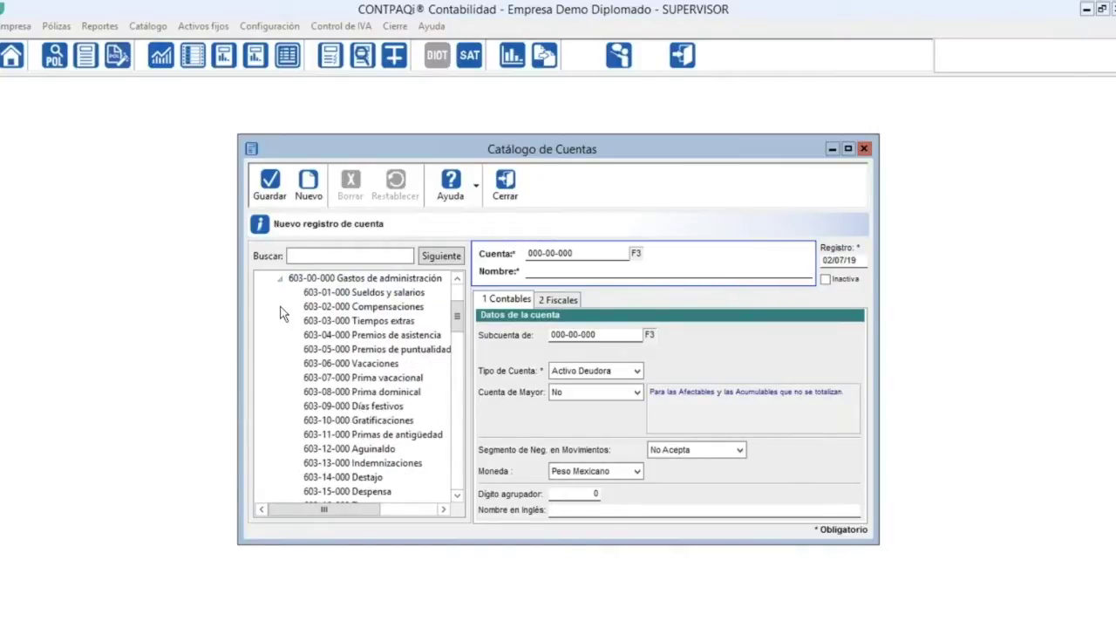
pyautogui.click(280, 278)
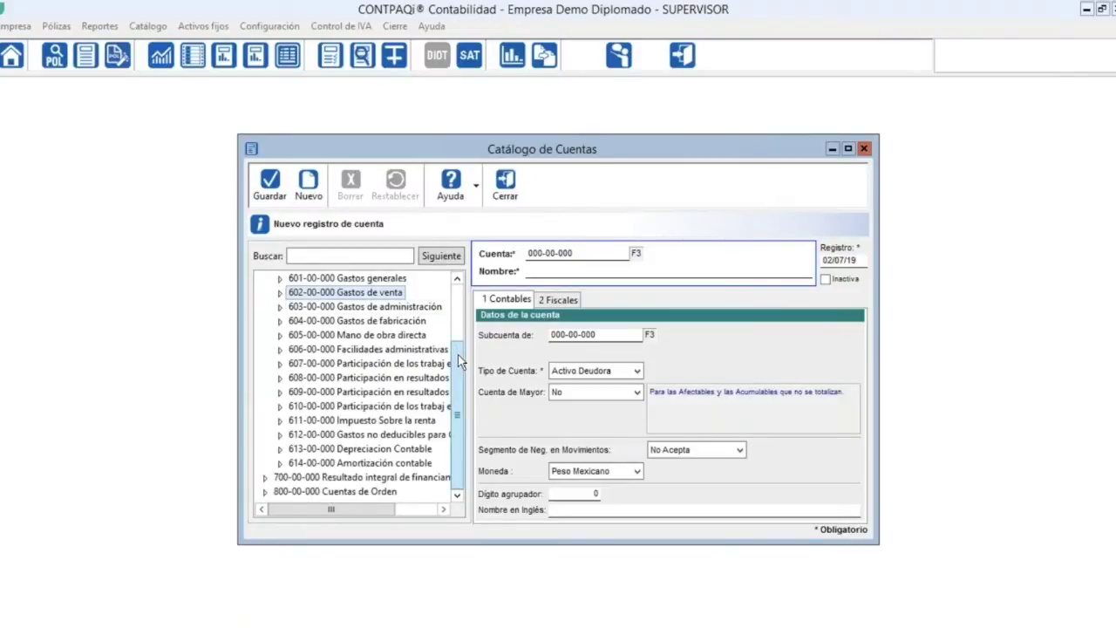
# Review the expense accounts under 600-00-000 Gastos, from 601-00-000 Gastos generales to 614-00-000 Amortización contable.
pyautogui.moveTo(459, 351); pyautogui.dragTo(460, 341)
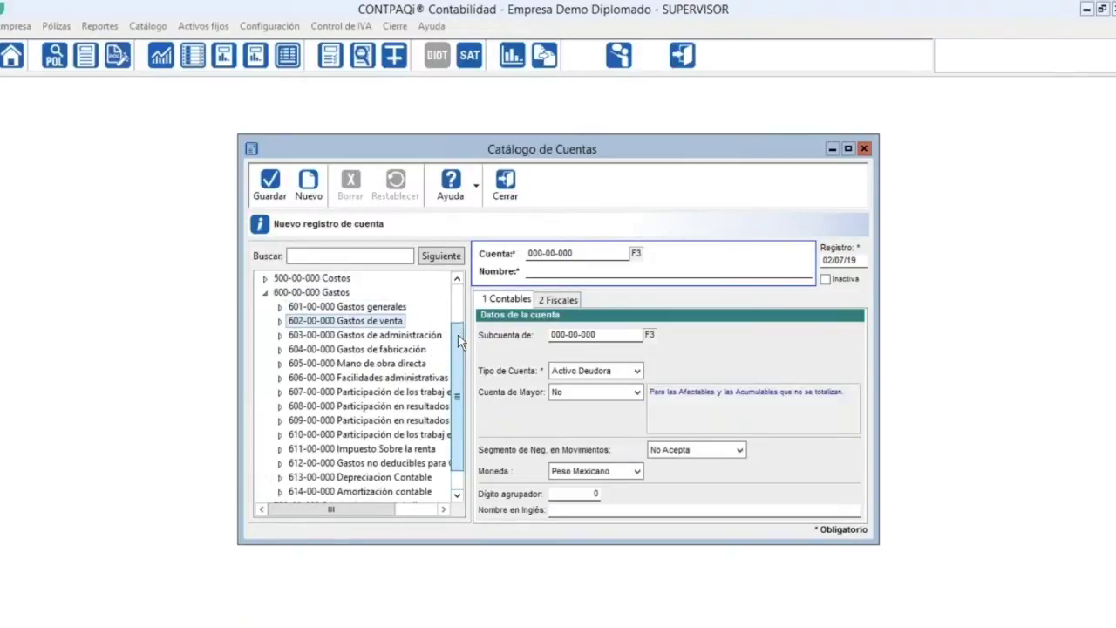
pyautogui.click(383, 306)
pyautogui.click(390, 322)
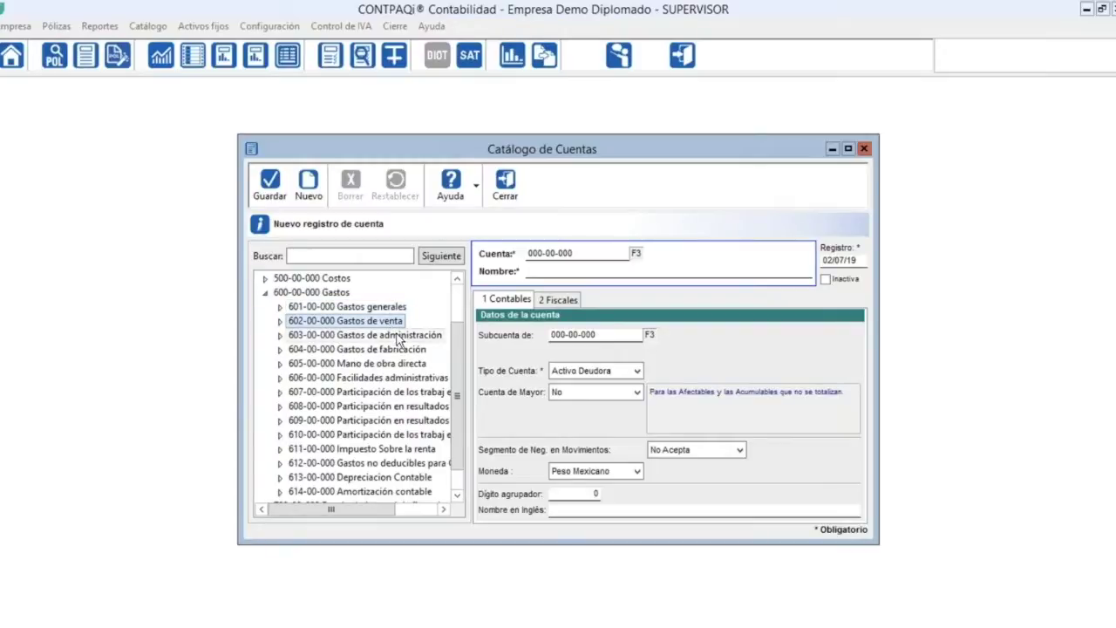
pyautogui.click(402, 338)
pyautogui.click(403, 352)
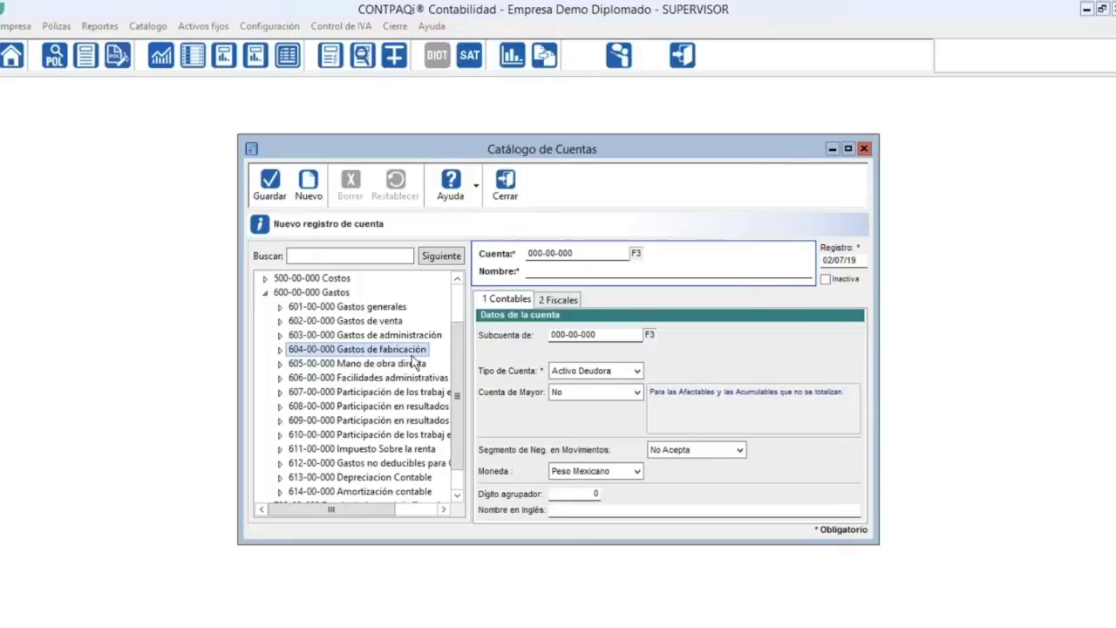
pyautogui.moveTo(452, 357); pyautogui.dragTo(455, 409)
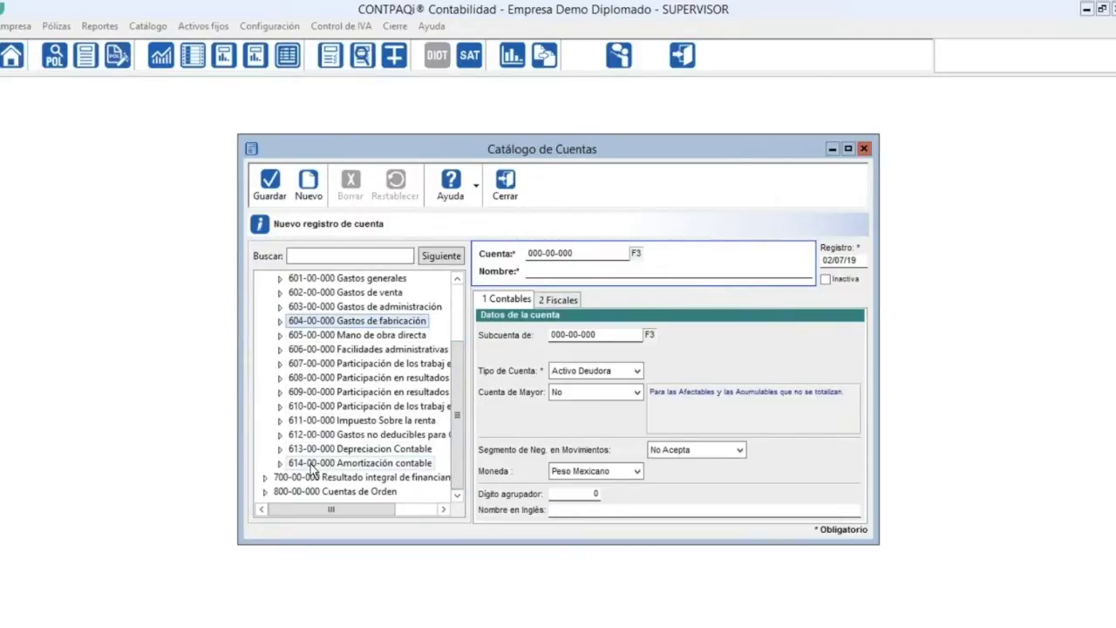
pyautogui.click(307, 194)
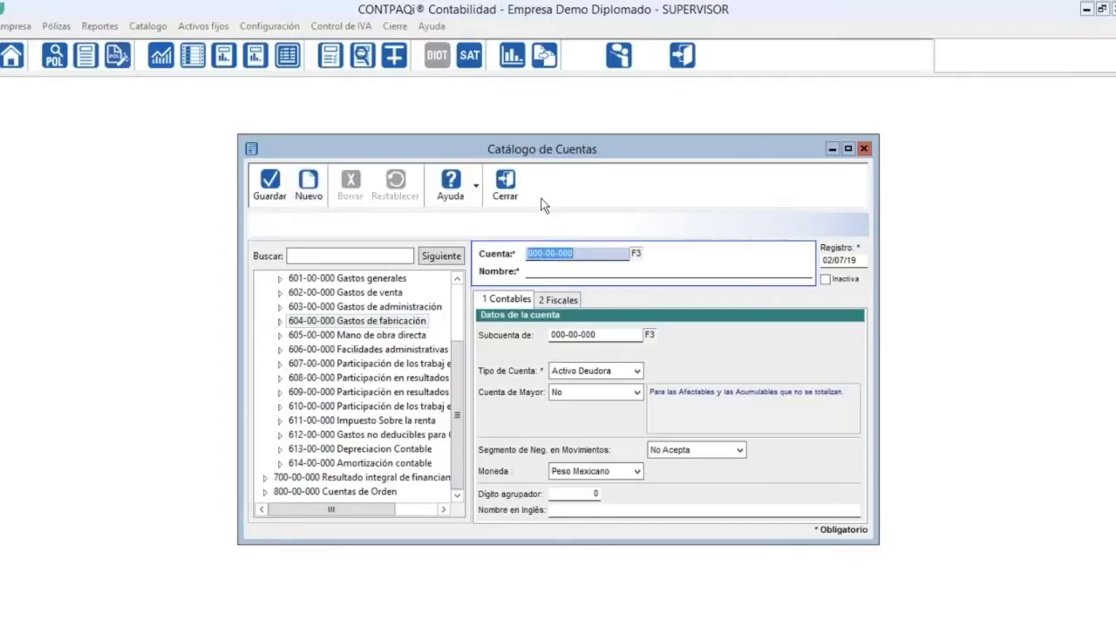
pyautogui.write('61')
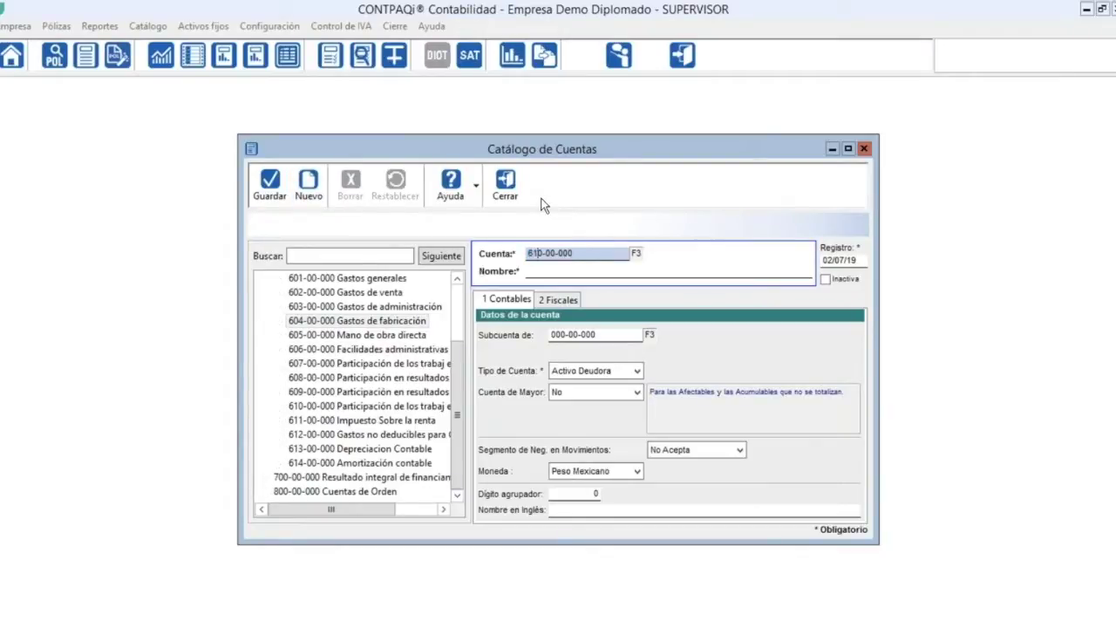
pyautogui.write('5')
pyautogui.press('Return')
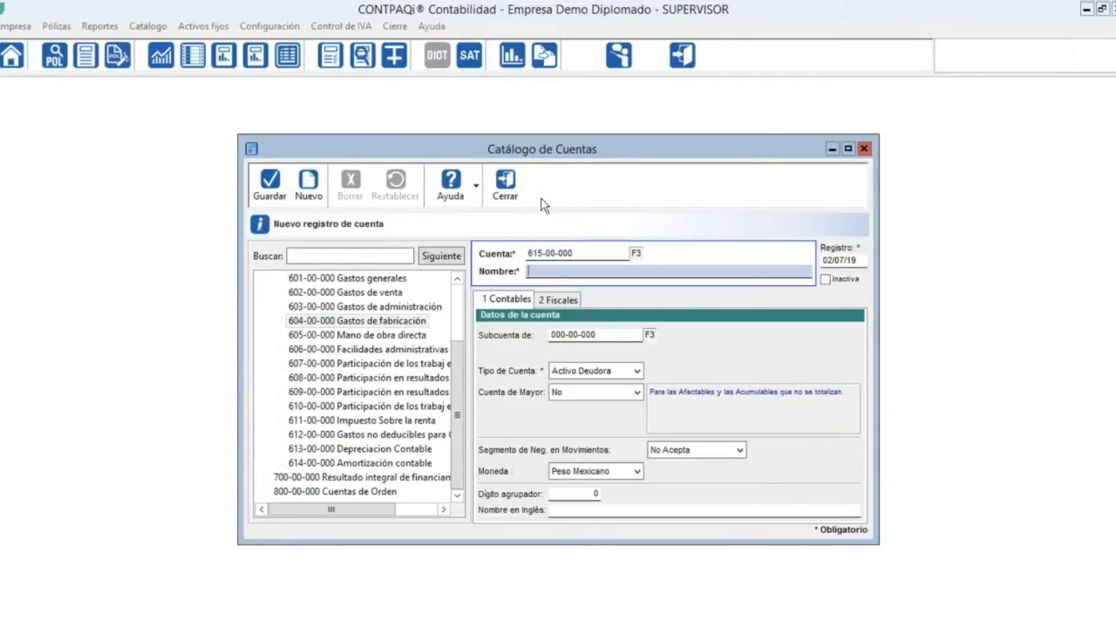
pyautogui.write('Gastos de operacion')
pyautogui.click(456, 281)
pyautogui.click(456, 279)
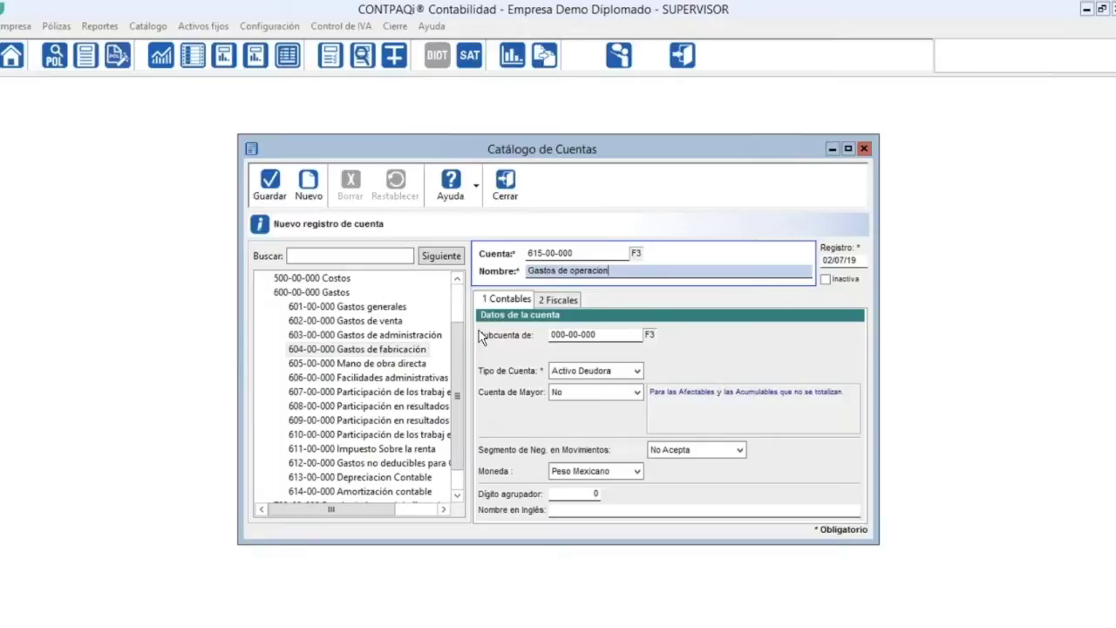
pyautogui.press('Tab')
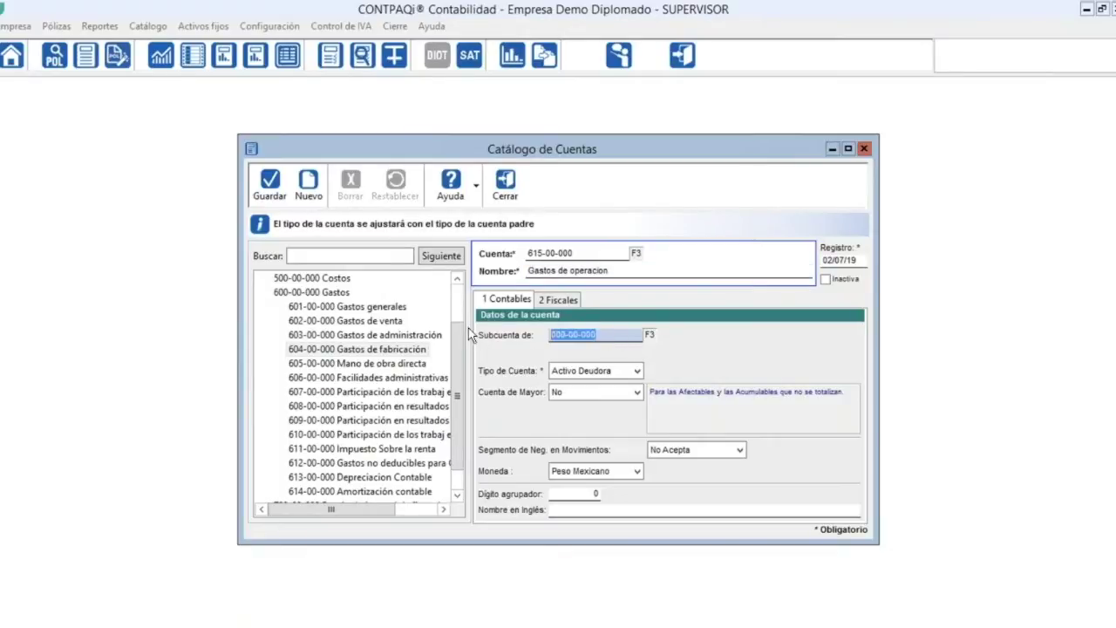
# Insert a new account under 600-00-000 Gastos with the account code 615-00-000.
pyautogui.rightClick(361, 292)
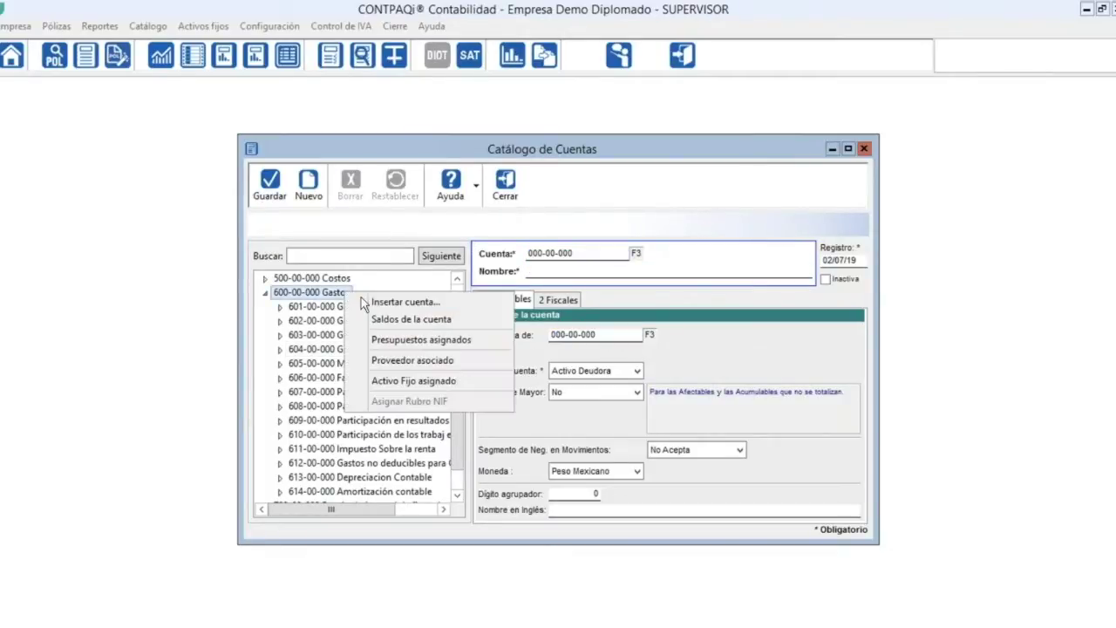
pyautogui.click(410, 302)
pyautogui.click(501, 366)
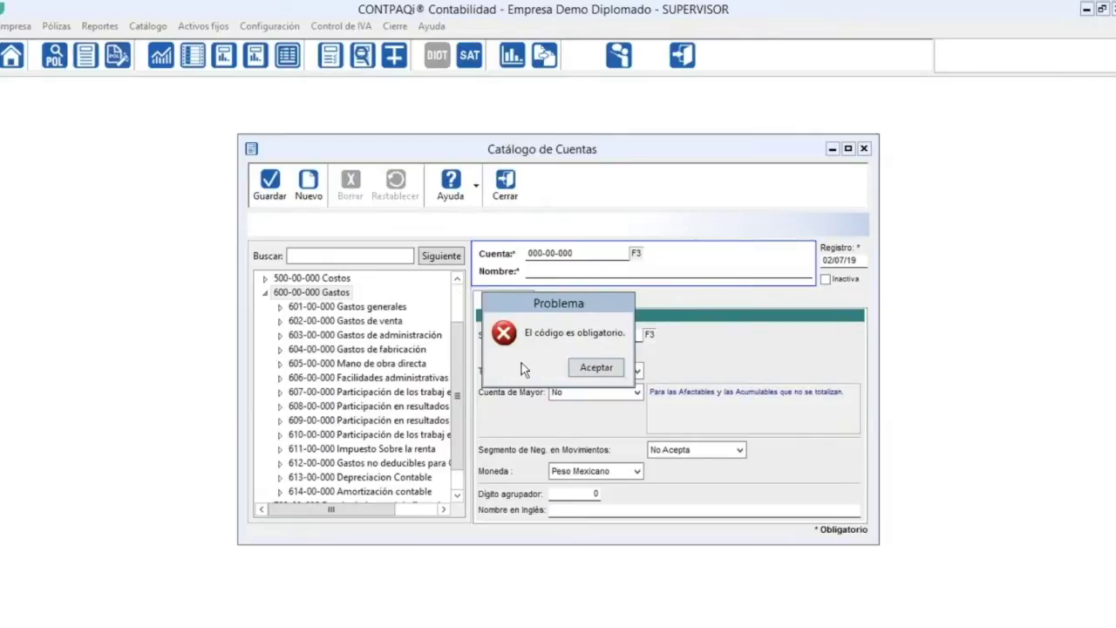
pyautogui.click(586, 369)
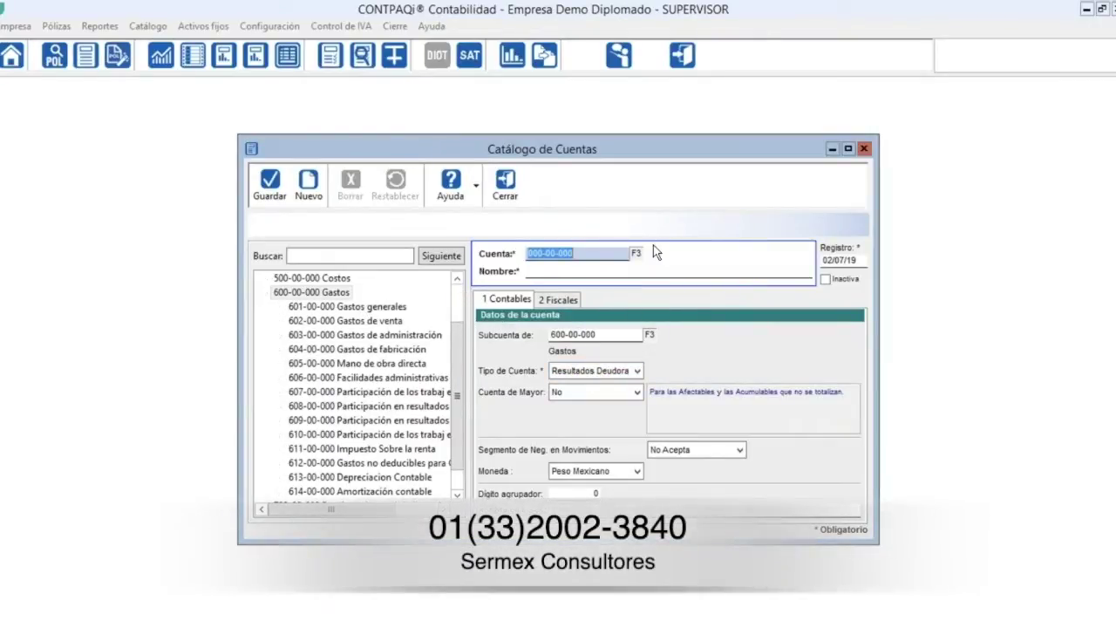
pyautogui.write('6')
pyautogui.write('1')
pyautogui.write('5')
pyautogui.press('Return')
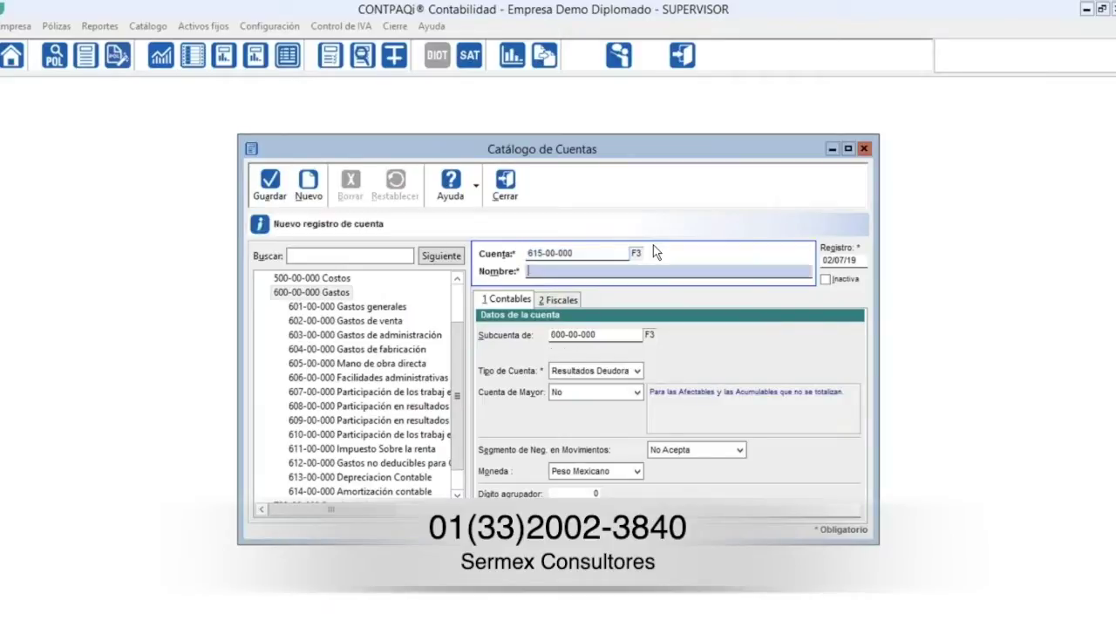
# Name the new account Gastos de operación, make it a subaccount of 600-00-000 Gastos, and save it.
pyautogui.write('Gastos de operación')
pyautogui.press('Return')
pyautogui.press('Return')
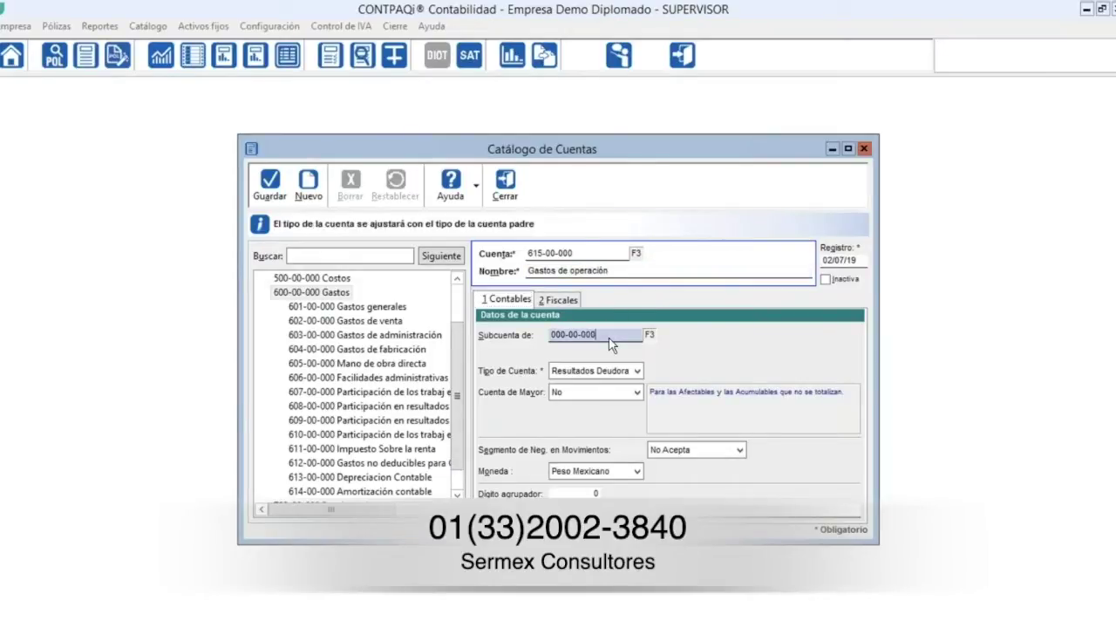
pyautogui.write('6')
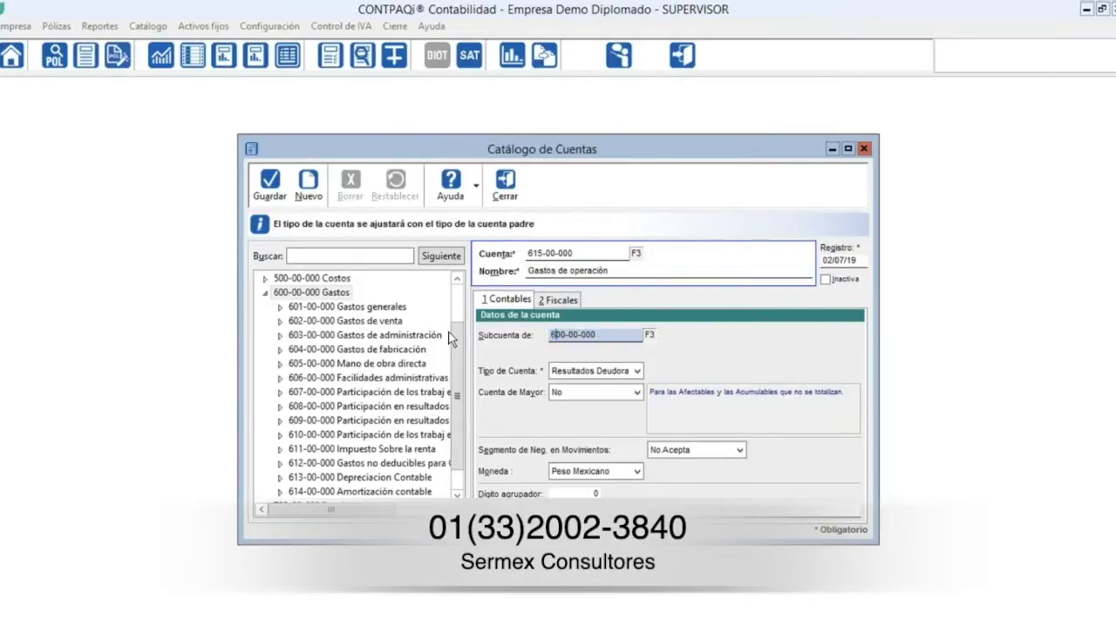
pyautogui.press('Return')
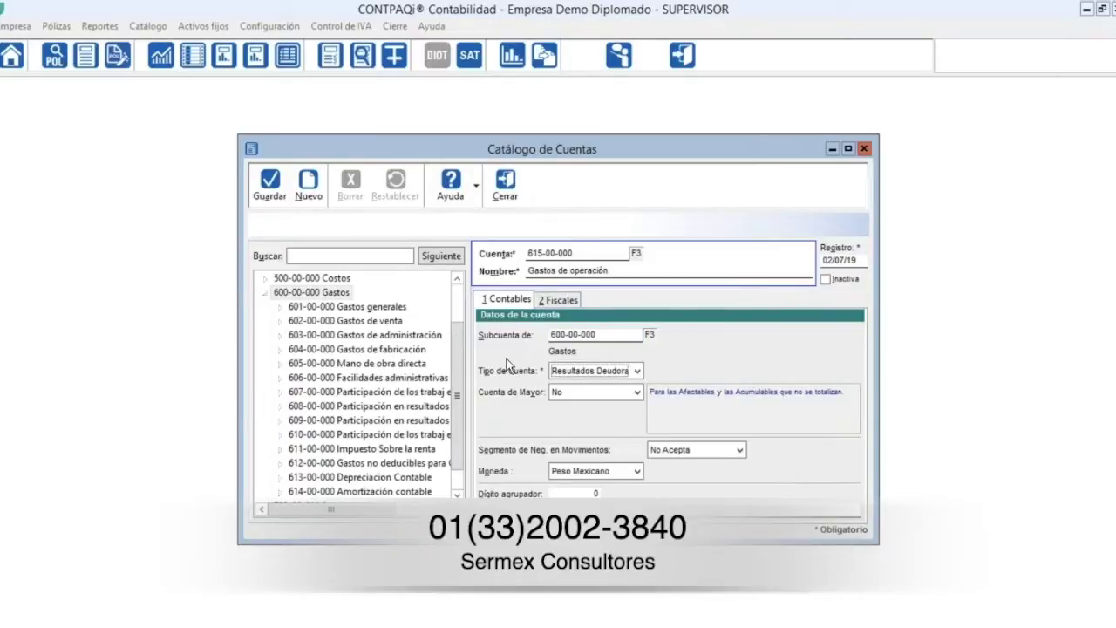
pyautogui.click(270, 183)
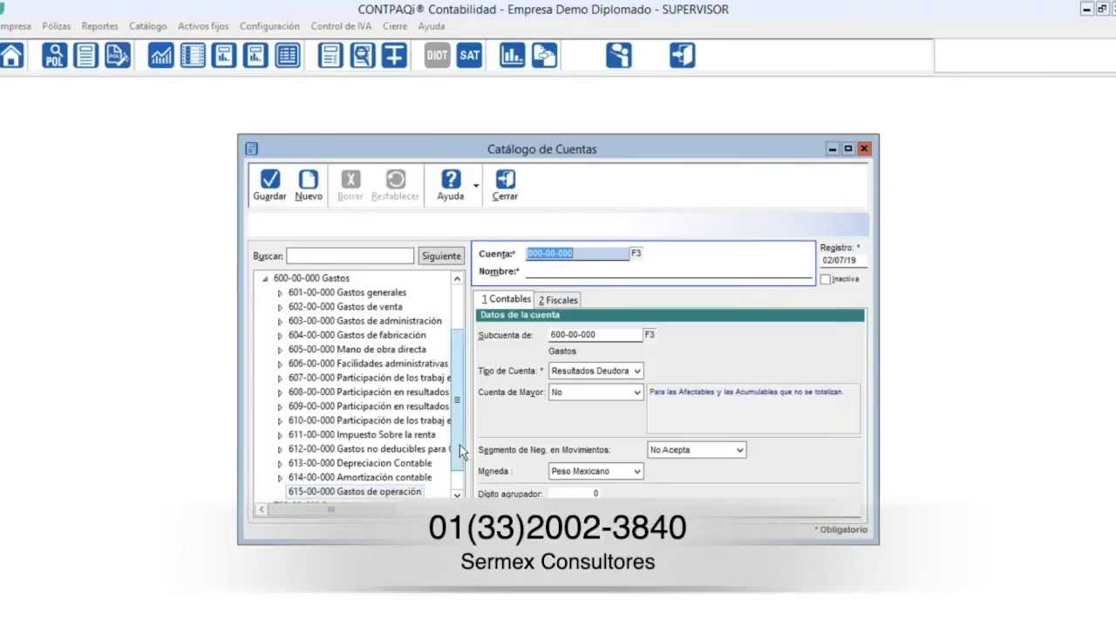
# Locate 602-00-000 Gastos de venta and 601-00-000 Gastos generales among the expense accounts, and close the account catalog.
pyautogui.moveTo(458, 403); pyautogui.dragTo(459, 337)
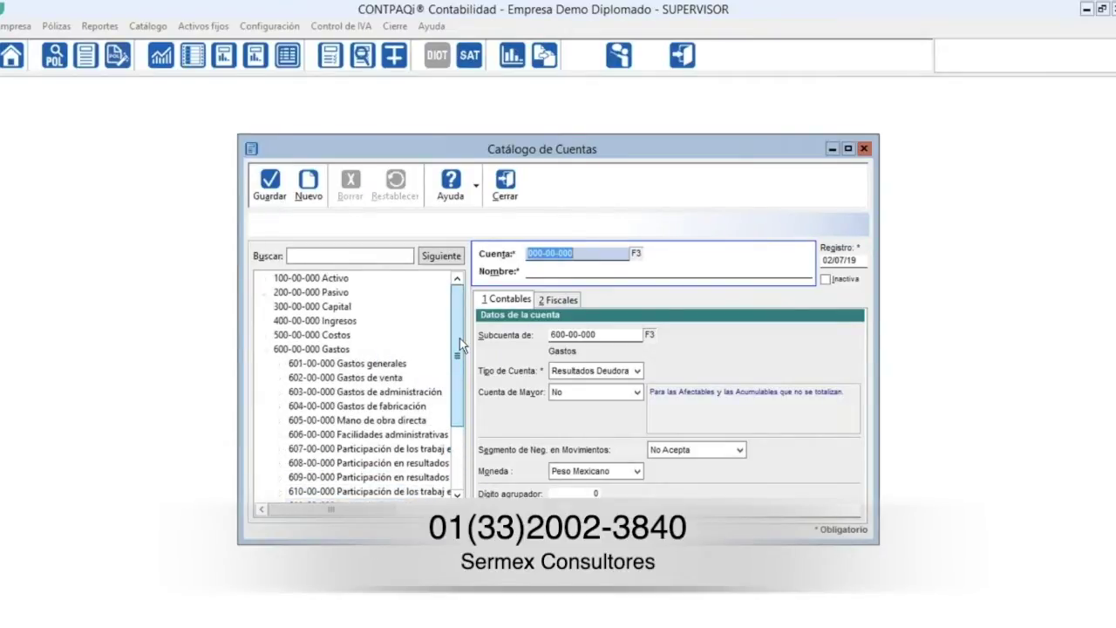
pyautogui.click(381, 378)
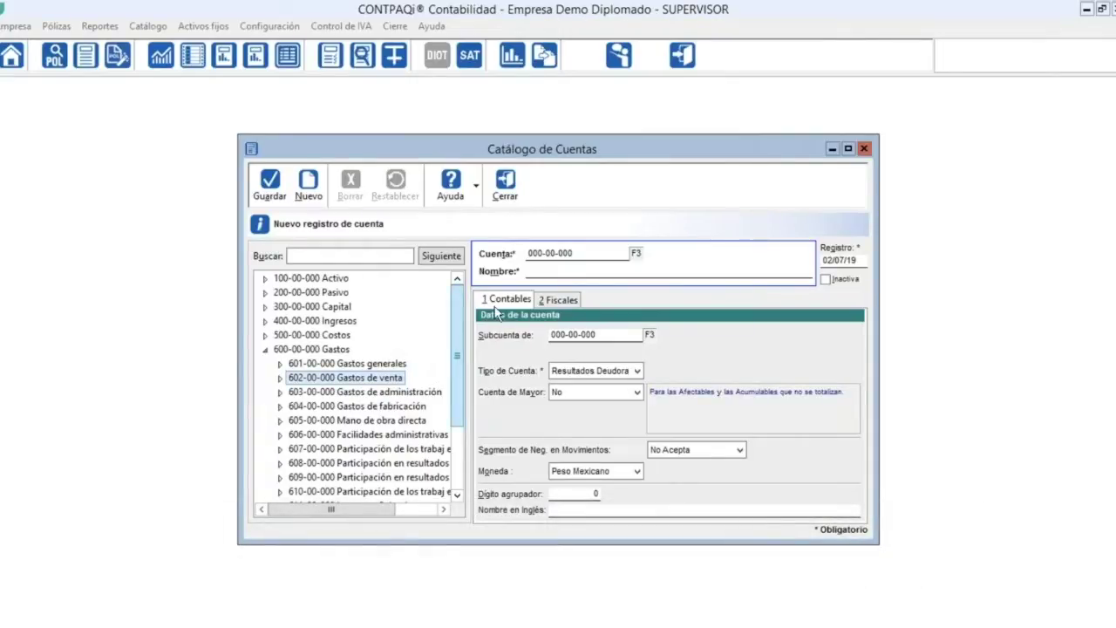
pyautogui.click(355, 366)
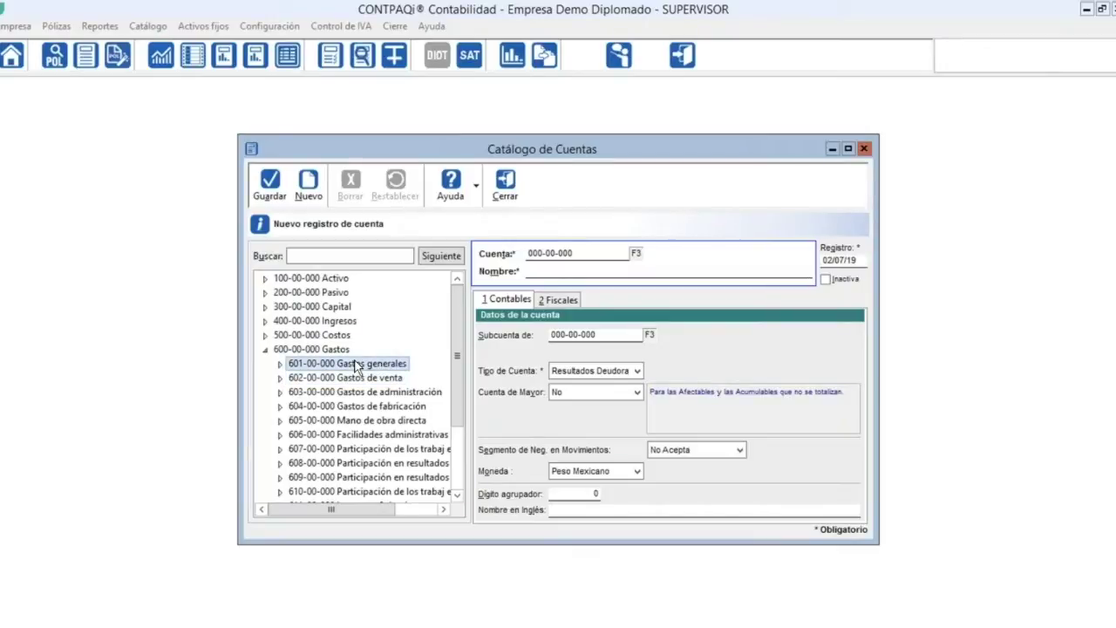
pyautogui.click(505, 183)
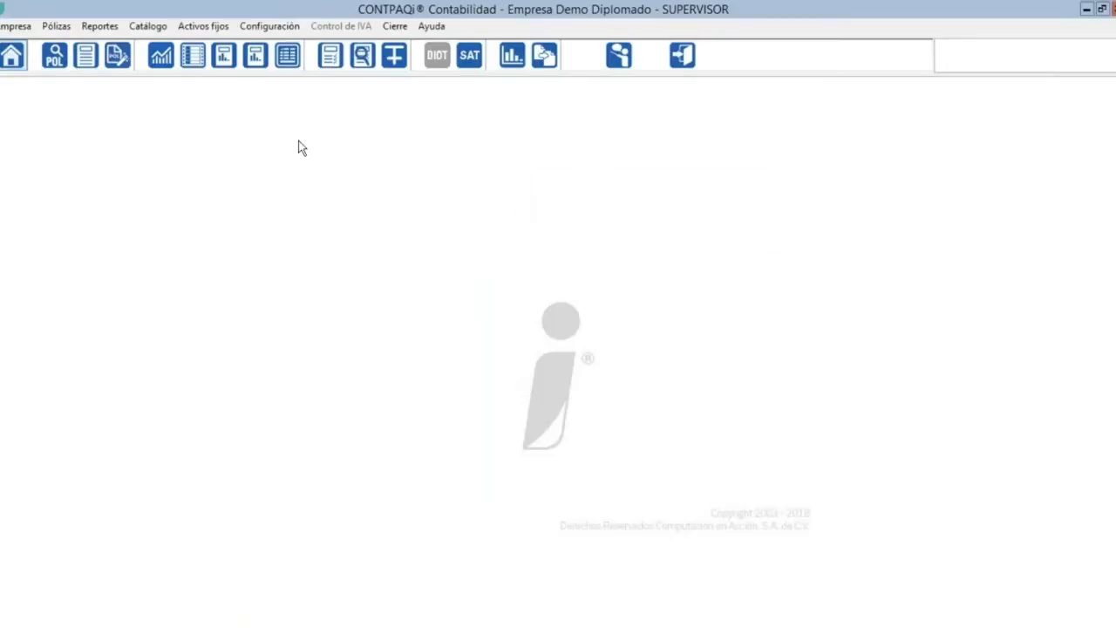
# Open Grupos de Cuentas and set the origin account to 601-00-000 Gastos generales.
pyautogui.click(156, 28)
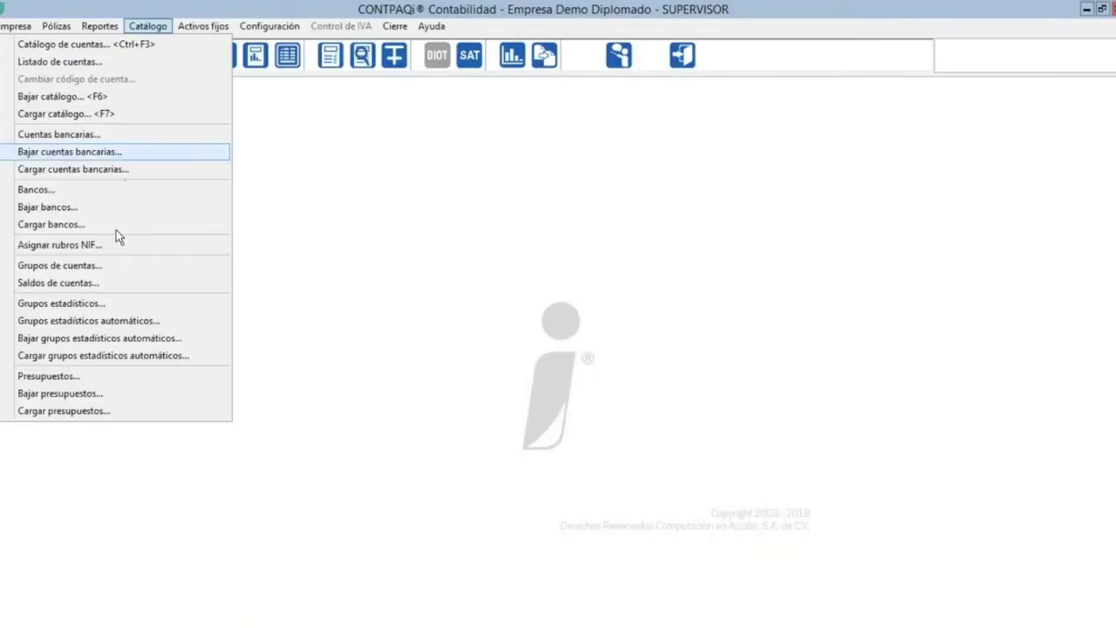
pyautogui.click(102, 267)
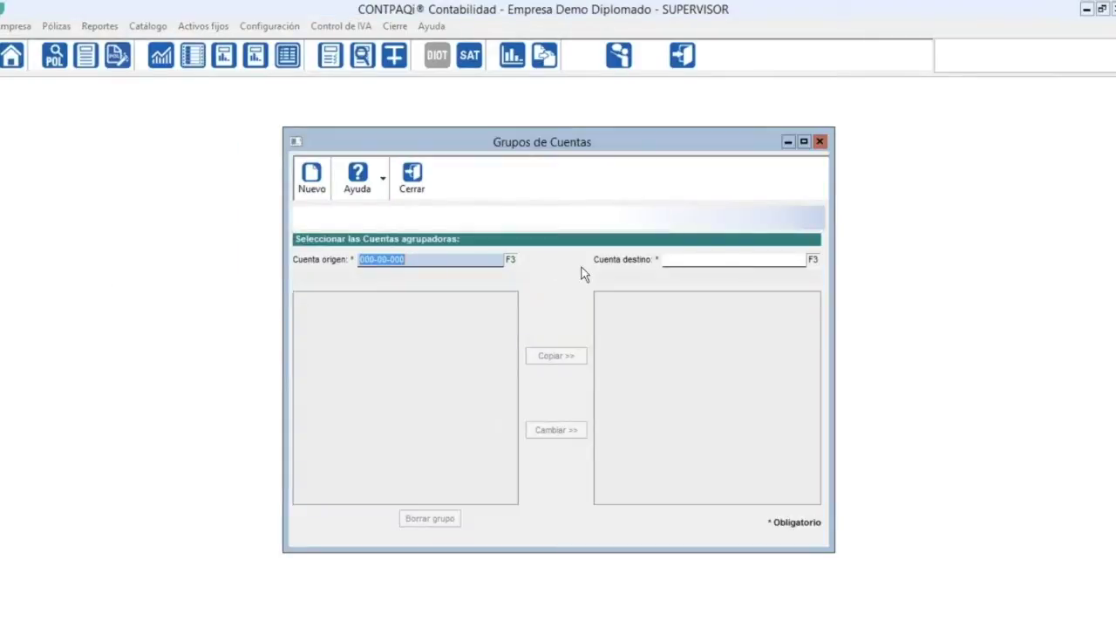
pyautogui.write('601')
pyautogui.press('Tab')
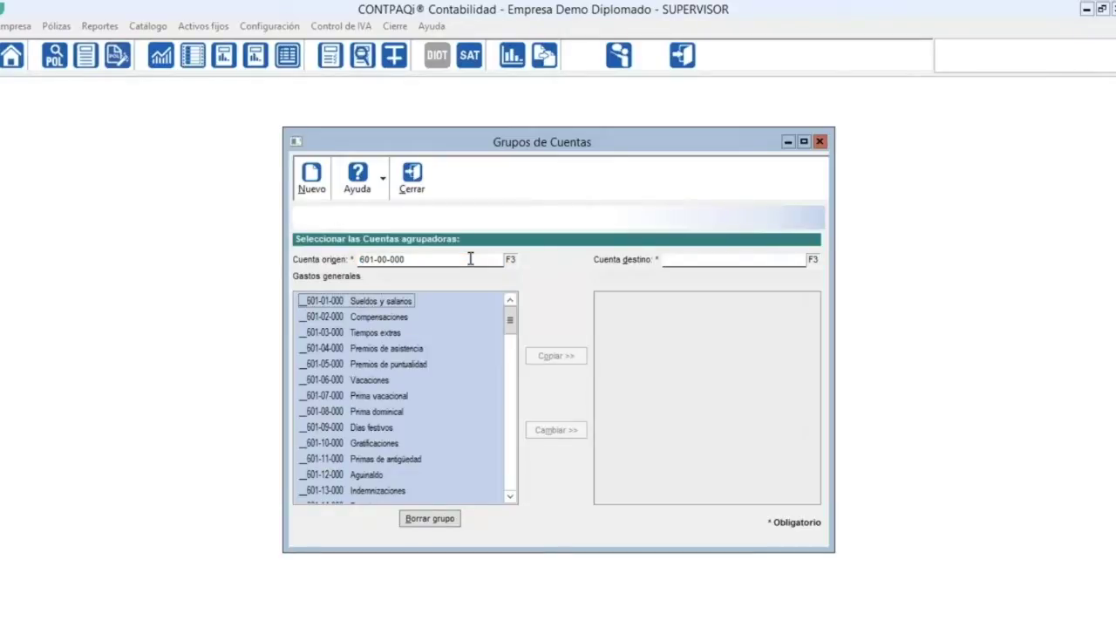
# Set the destination account to 615-00-000 Gastos de operación, copy the origin's subaccounts into it, and close Grupos de Cuentas.
pyautogui.press('Tab')
pyautogui.write('61')
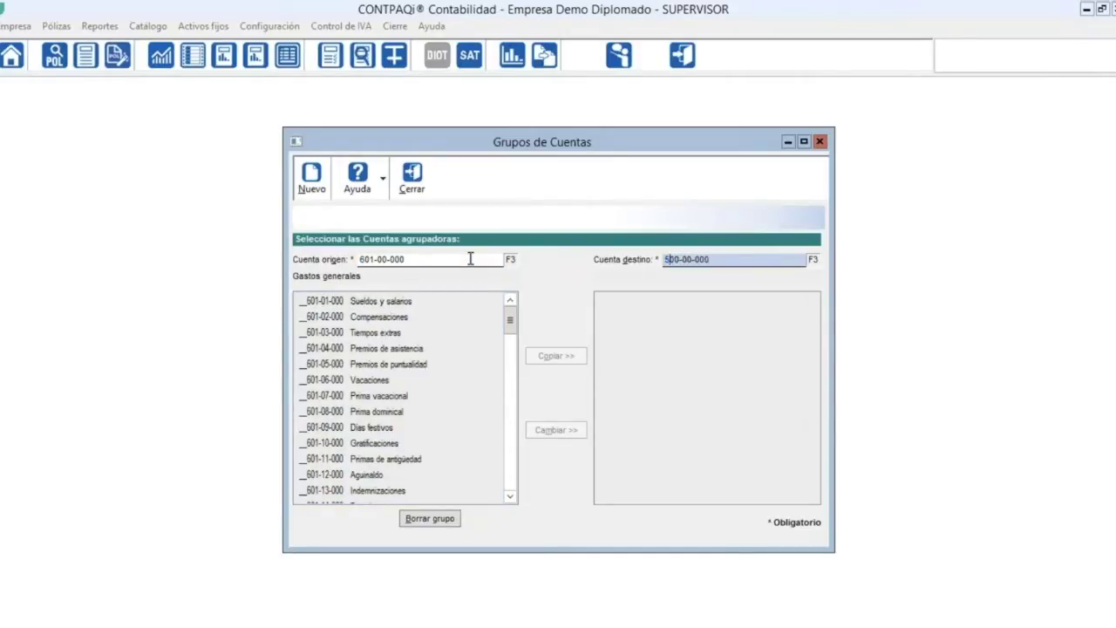
pyautogui.write('5')
pyautogui.press('Tab')
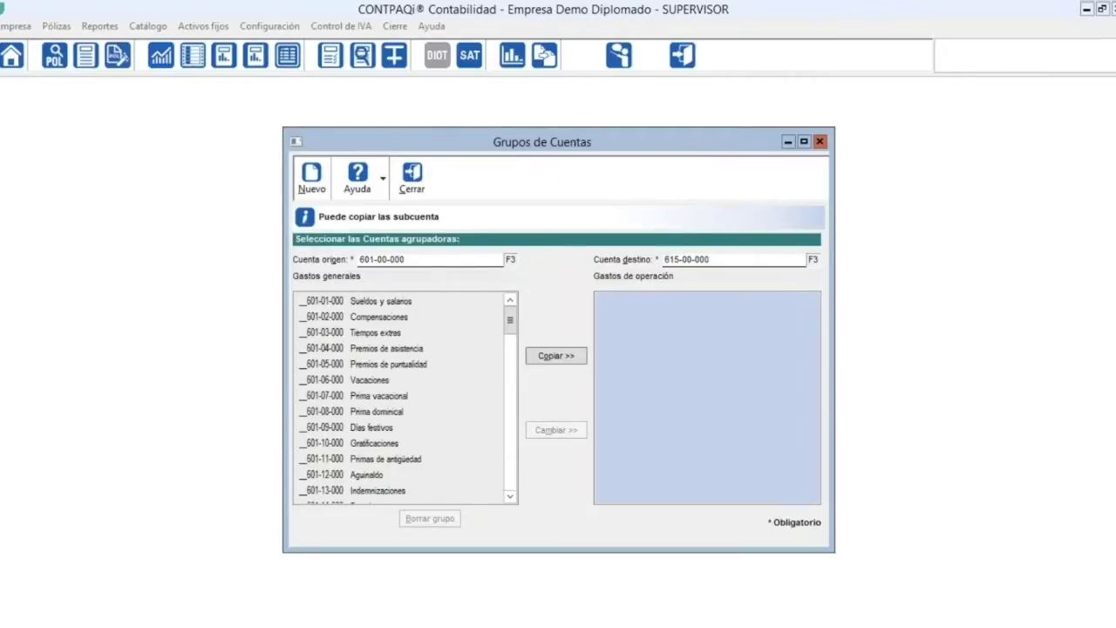
pyautogui.click(557, 359)
pyautogui.click(648, 371)
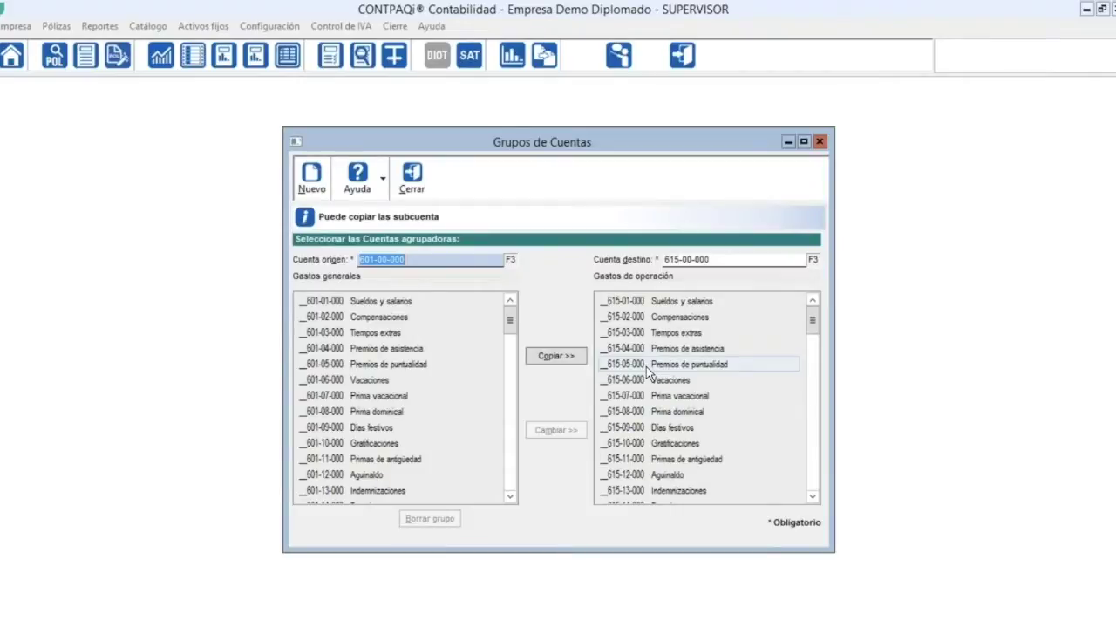
pyautogui.click(412, 178)
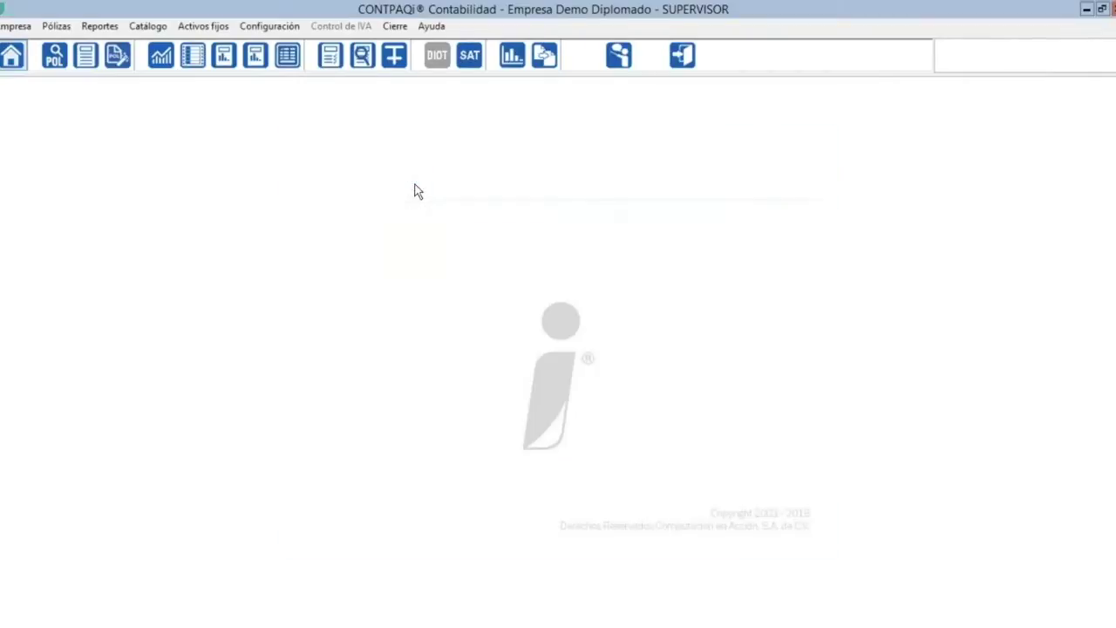
# Reopen the account catalog, check the copied subaccounts under 615-00-000 Gastos de operación, and collapse the Gastos accounts.
pyautogui.click(160, 26)
pyautogui.click(169, 45)
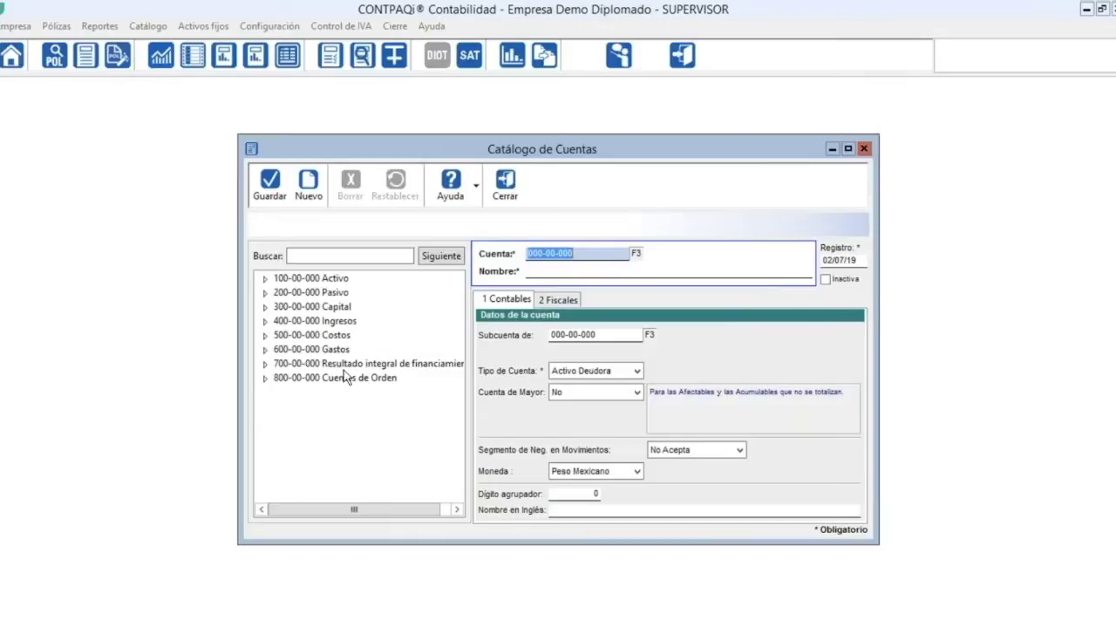
pyautogui.click(265, 348)
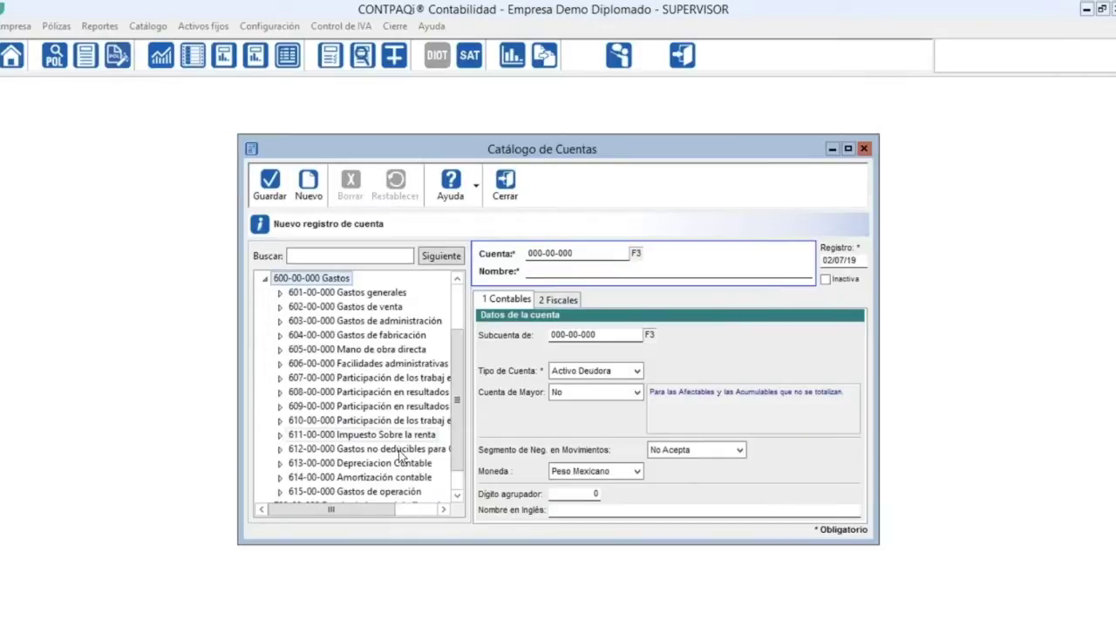
pyautogui.click(280, 491)
pyautogui.moveTo(457, 345)
pyautogui.mouseDown()
pyautogui.moveTo(459, 424)
pyautogui.moveTo(452, 346)
pyautogui.mouseUp()
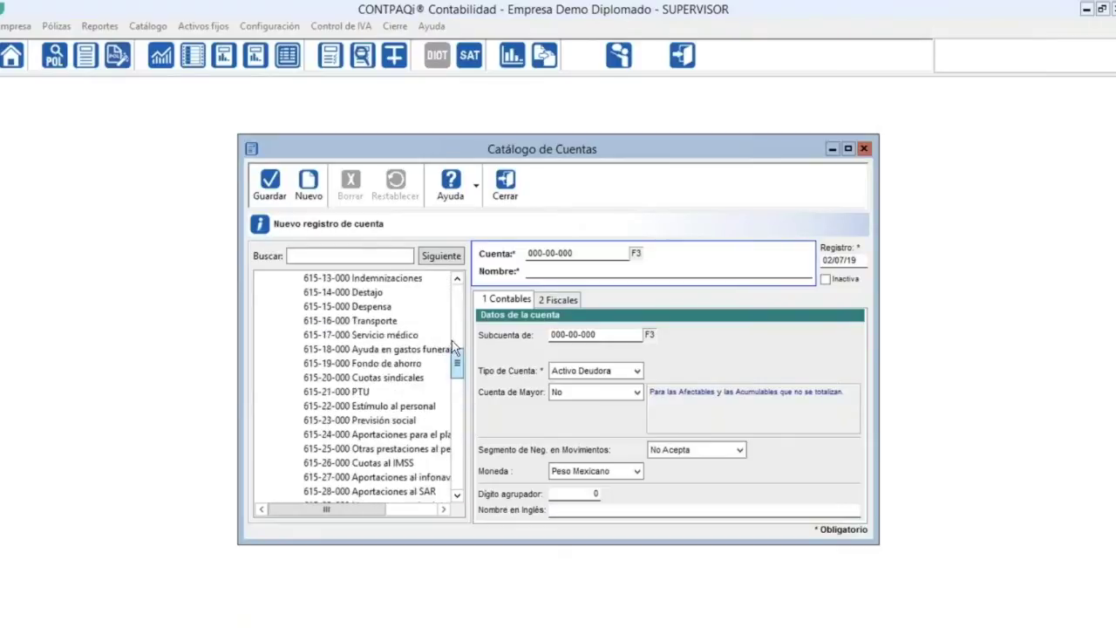
pyautogui.scroll(7, 452, 346)
pyautogui.click(280, 378)
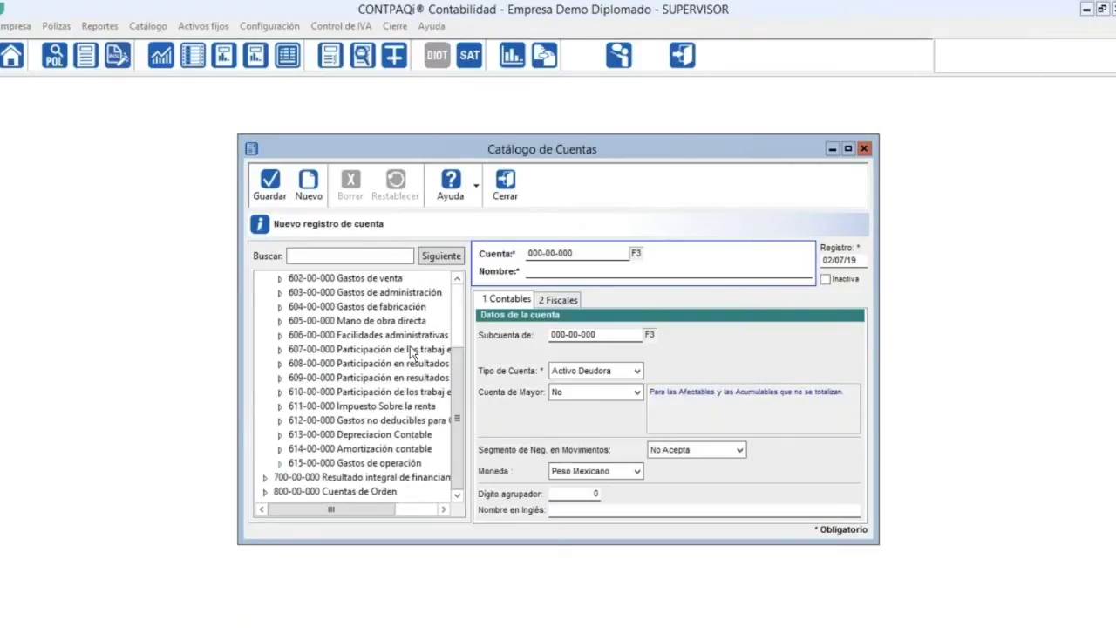
pyautogui.scroll(3, 457, 348)
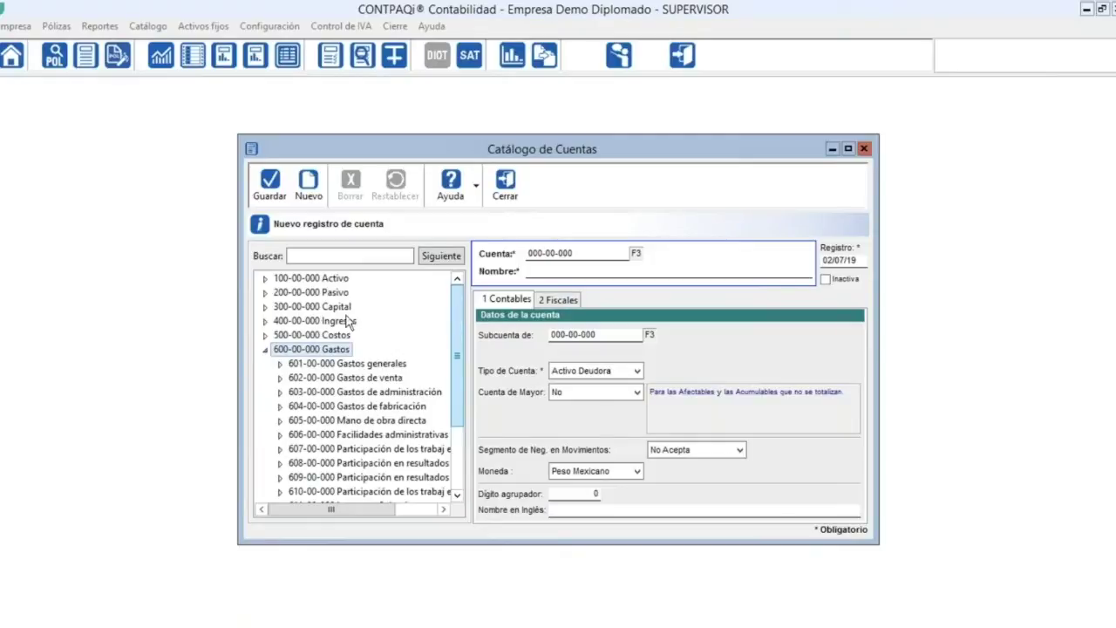
pyautogui.click(266, 350)
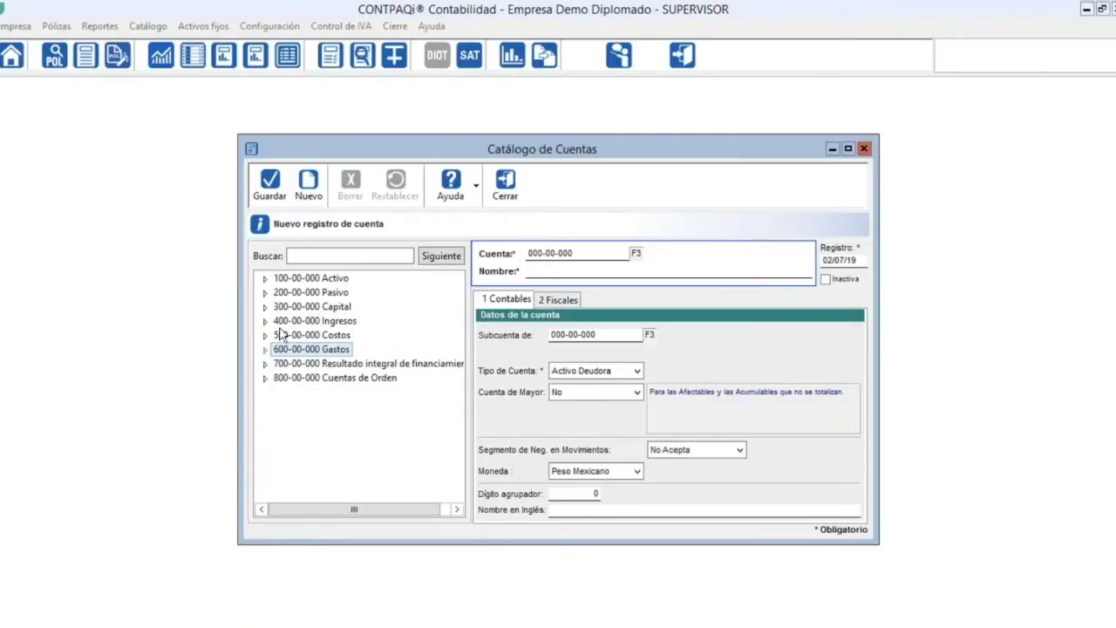
# Open account 105-01-000 Clientes nacionales under Activo a corto plazo and examine its SAT grouping code in the fiscal data.
pyautogui.click(265, 278)
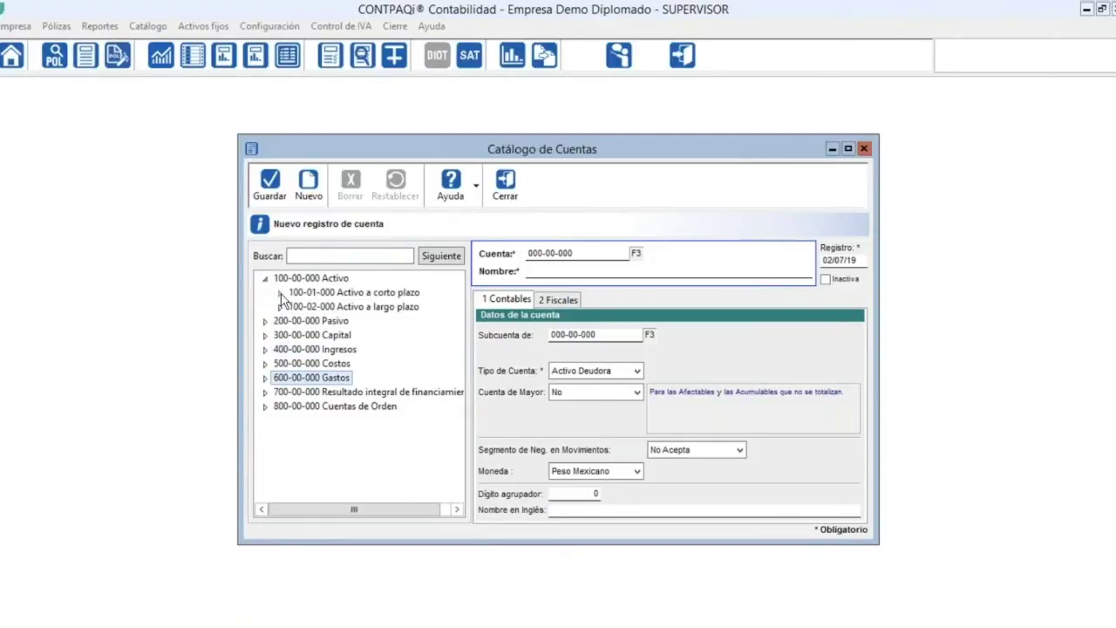
pyautogui.click(280, 294)
pyautogui.click(296, 349)
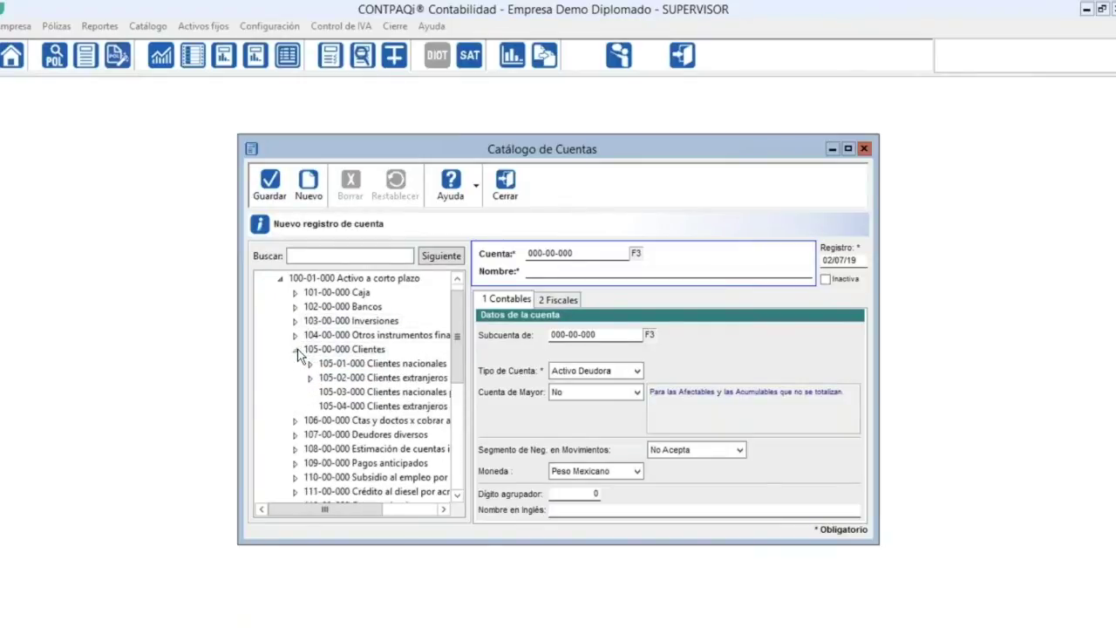
pyautogui.click(354, 364)
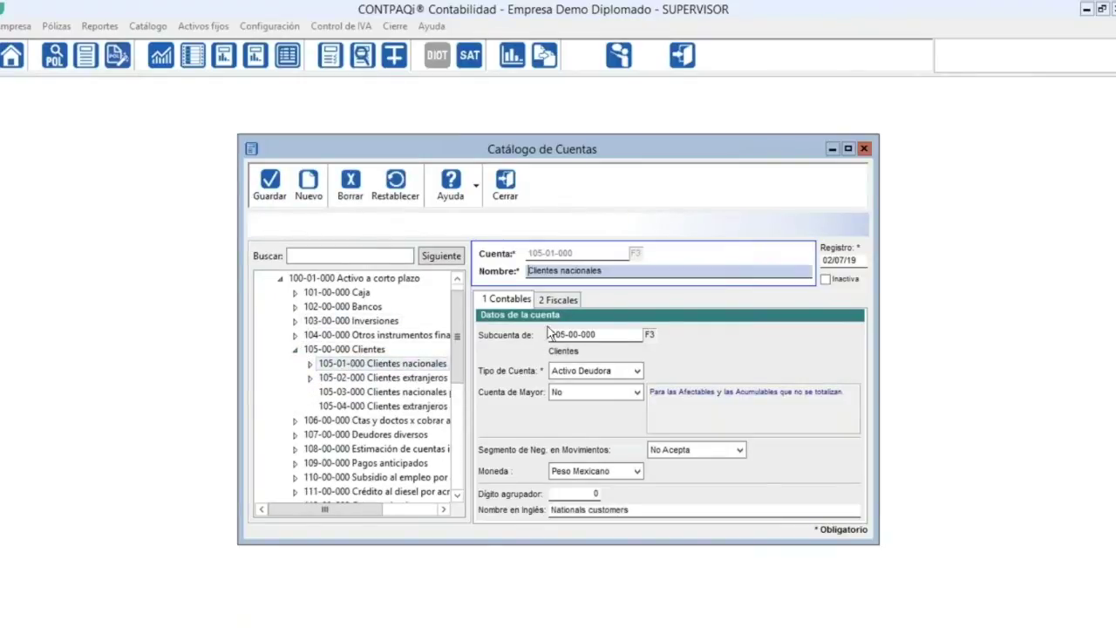
pyautogui.click(567, 299)
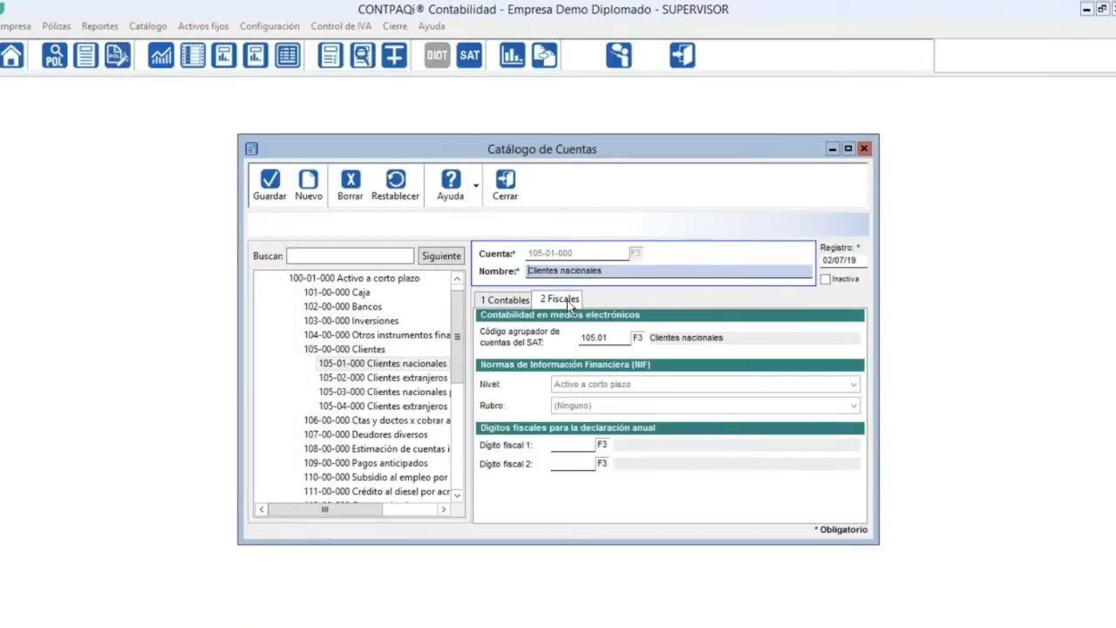
pyautogui.click(616, 338)
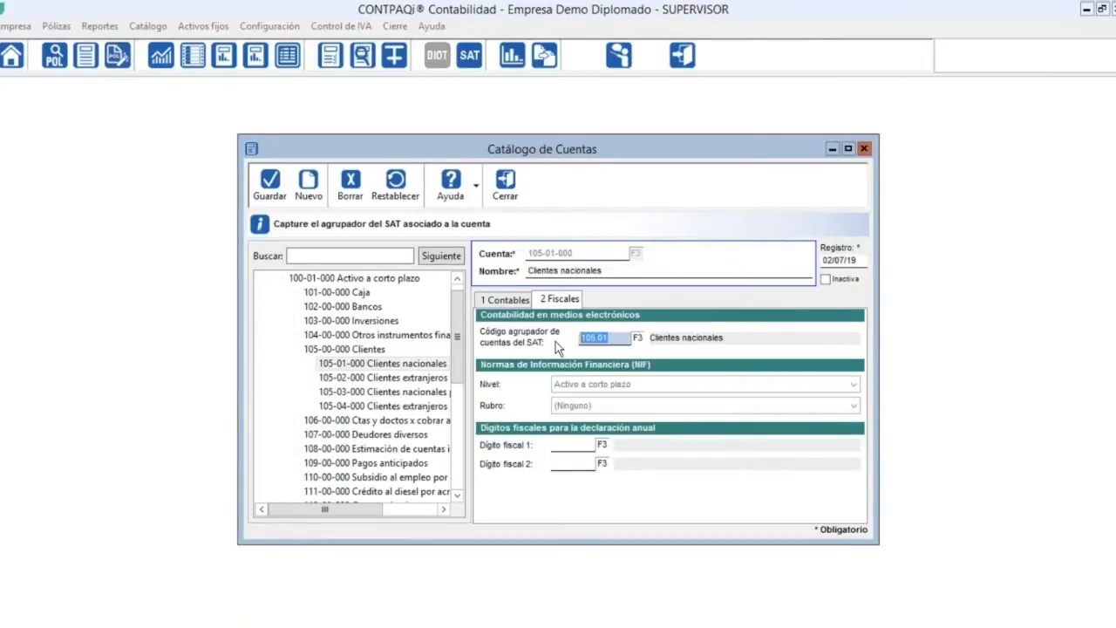
# Expand 105-01-000 Clientes nacionales, examine the SAT grouping code of 105-01-001 Cliente 2, and collapse the account again.
pyautogui.click(308, 364)
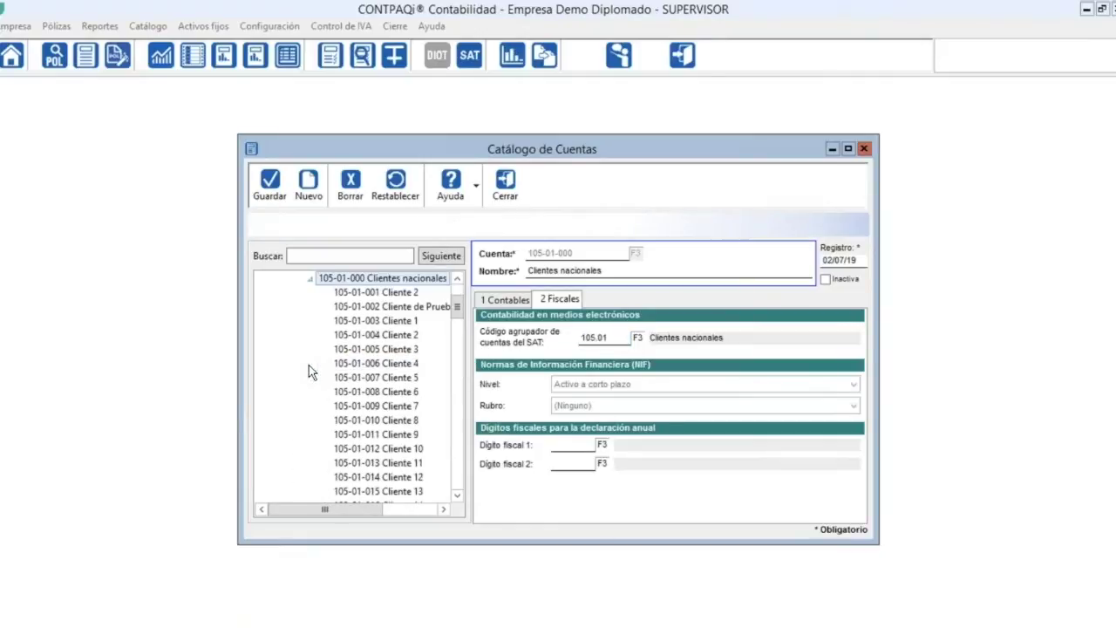
pyautogui.click(392, 293)
pyautogui.click(542, 366)
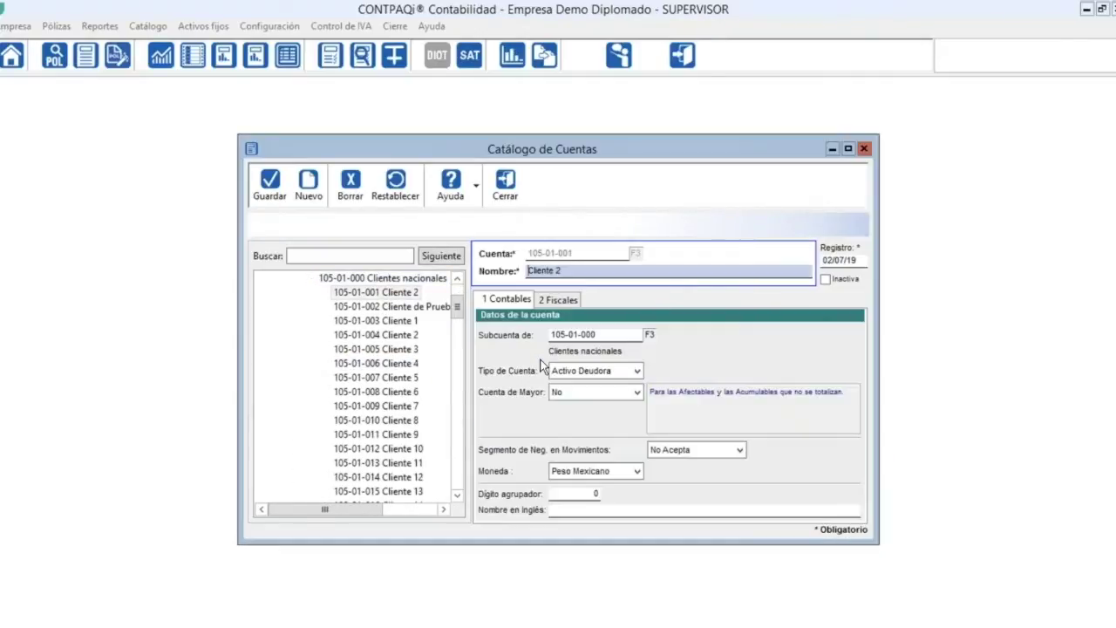
pyautogui.click(568, 299)
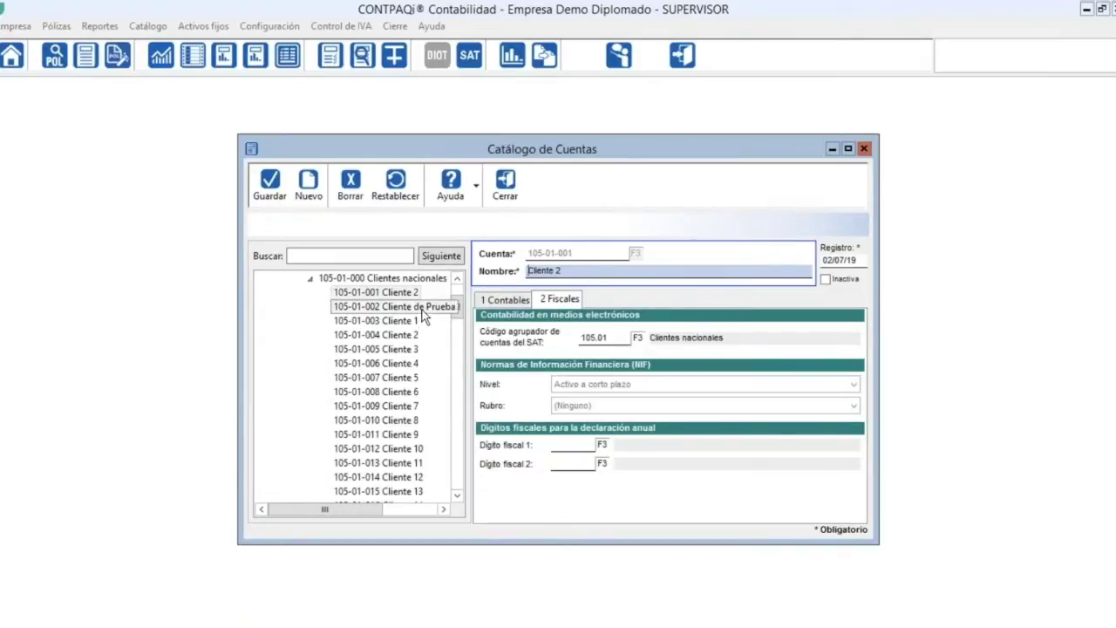
pyautogui.click(457, 277)
pyautogui.click(311, 294)
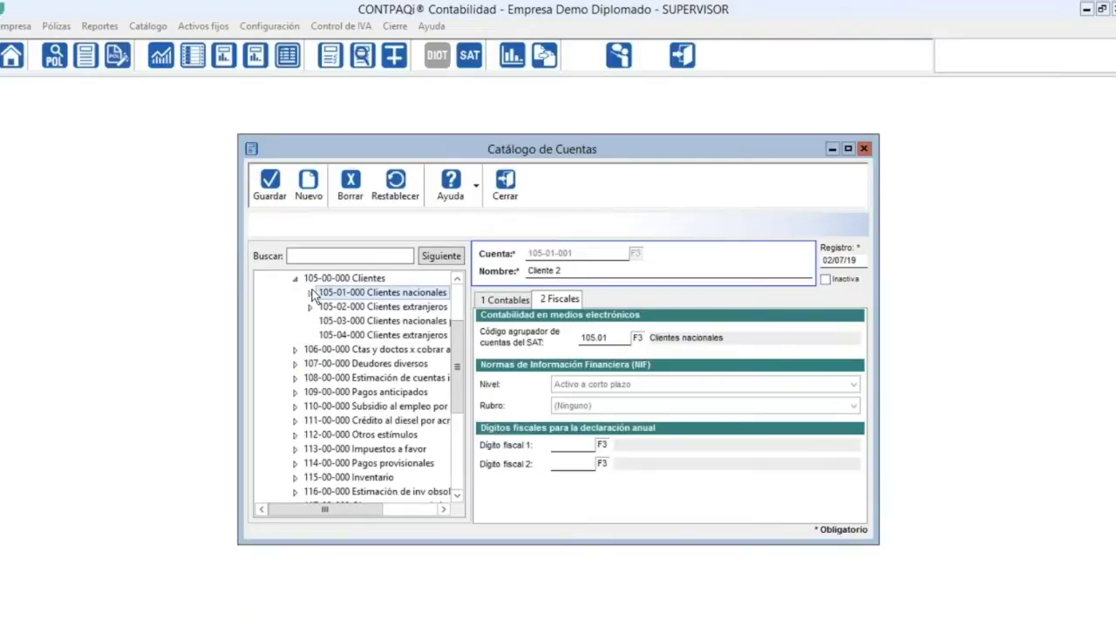
# Expand 105-02-000 Clientes extranjeros and examine the SAT grouping code of its subaccount 105-02-001 Cliente 2.
pyautogui.click(310, 306)
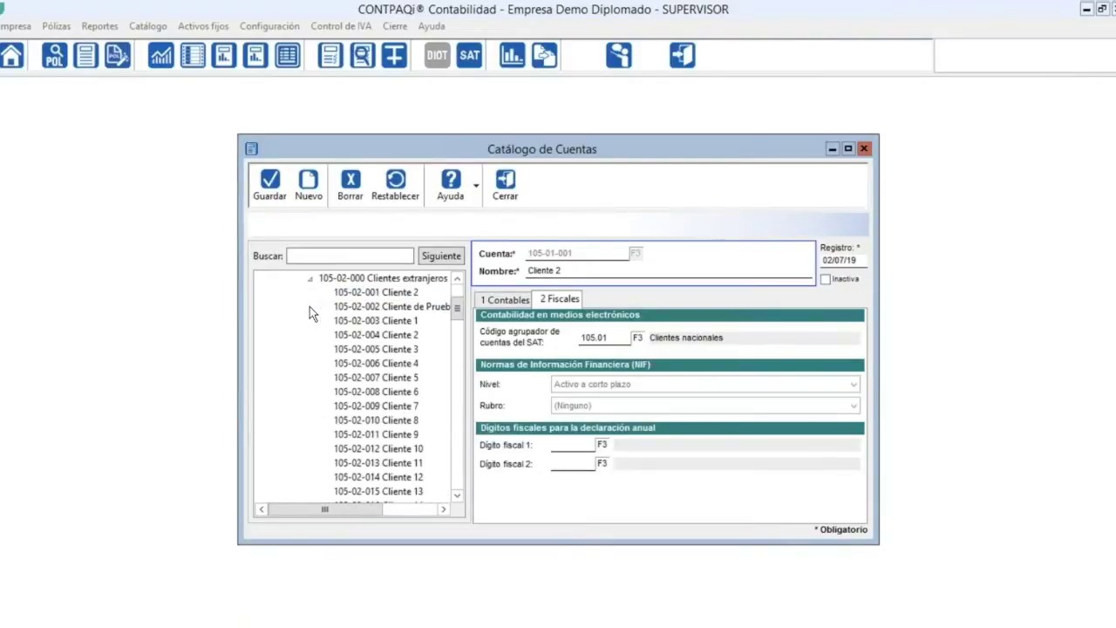
pyautogui.click(459, 277)
pyautogui.click(459, 277)
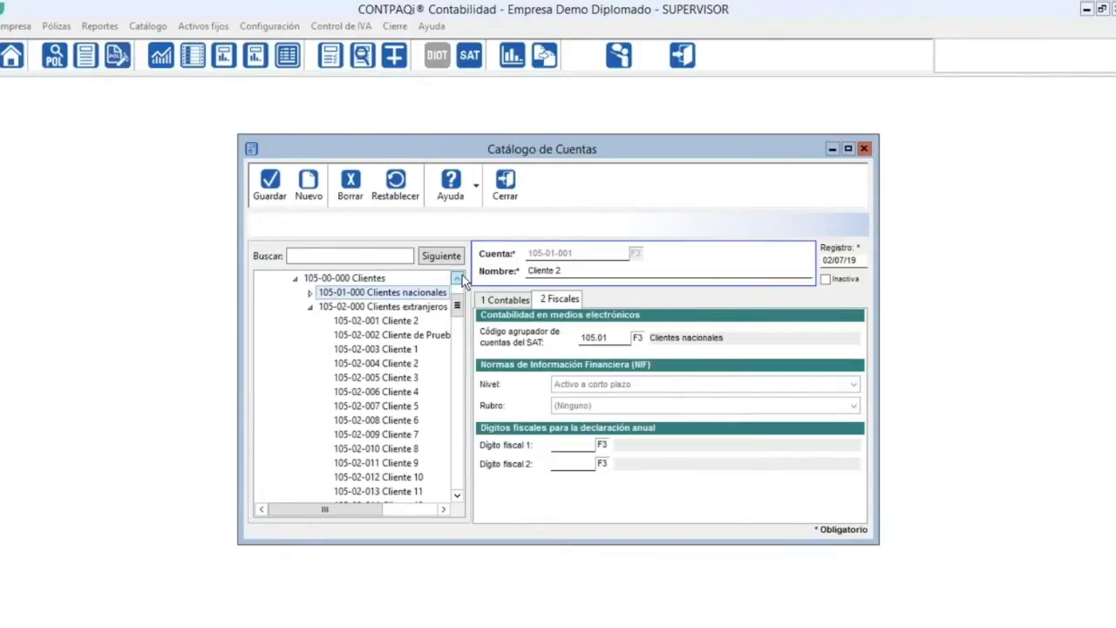
pyautogui.click(380, 323)
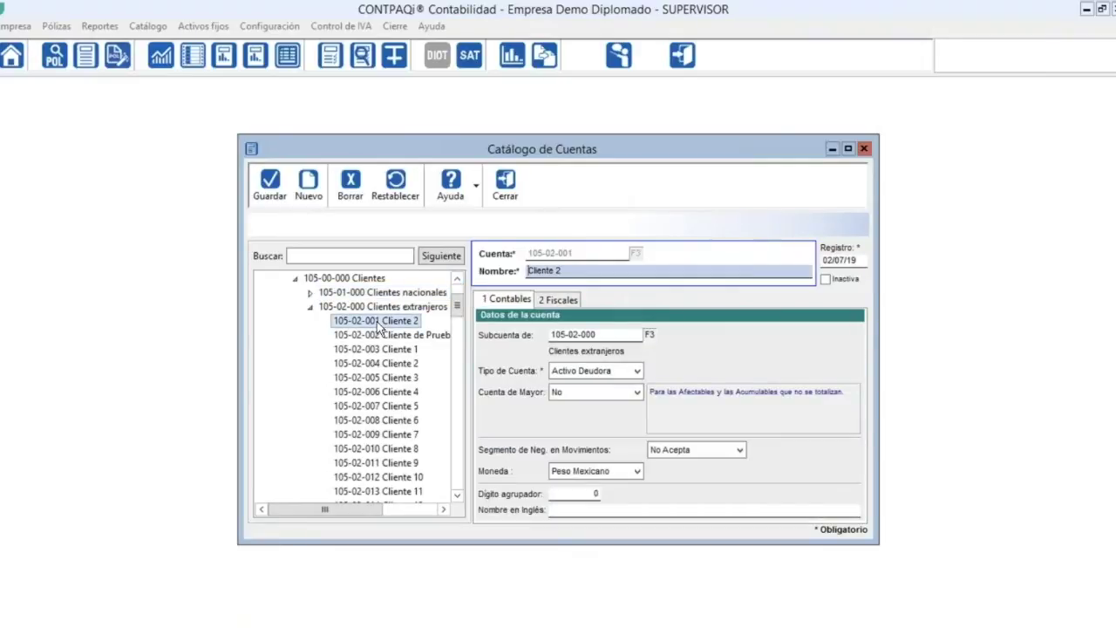
pyautogui.click(574, 298)
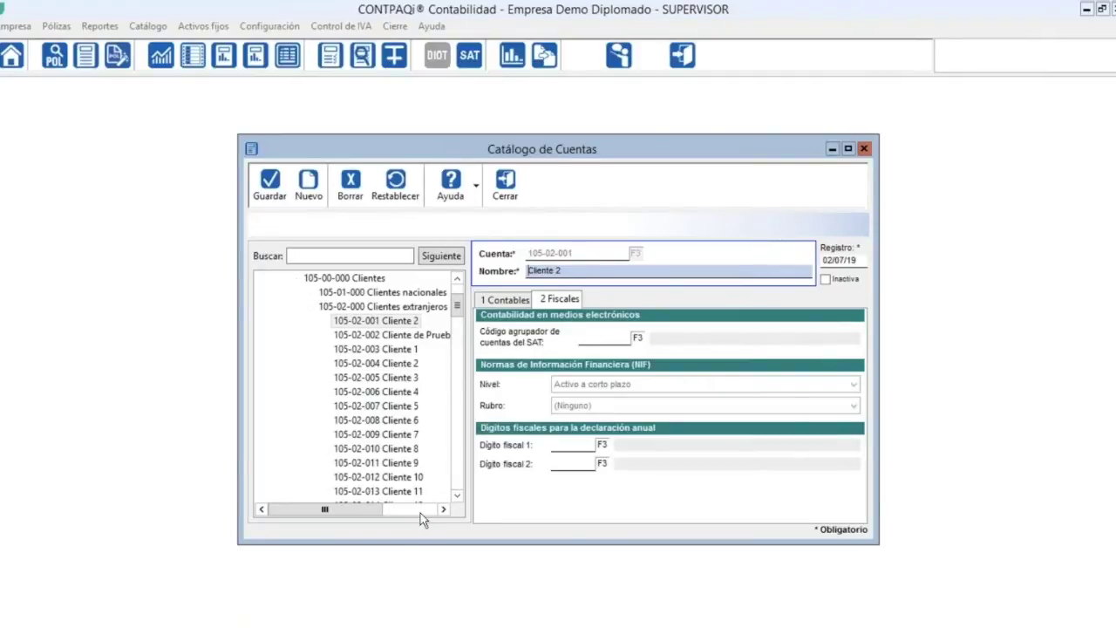
# Clear the SAT grouping code of 105-02-000 Clientes extranjeros in its fiscal data and save the account.
pyautogui.click(418, 309)
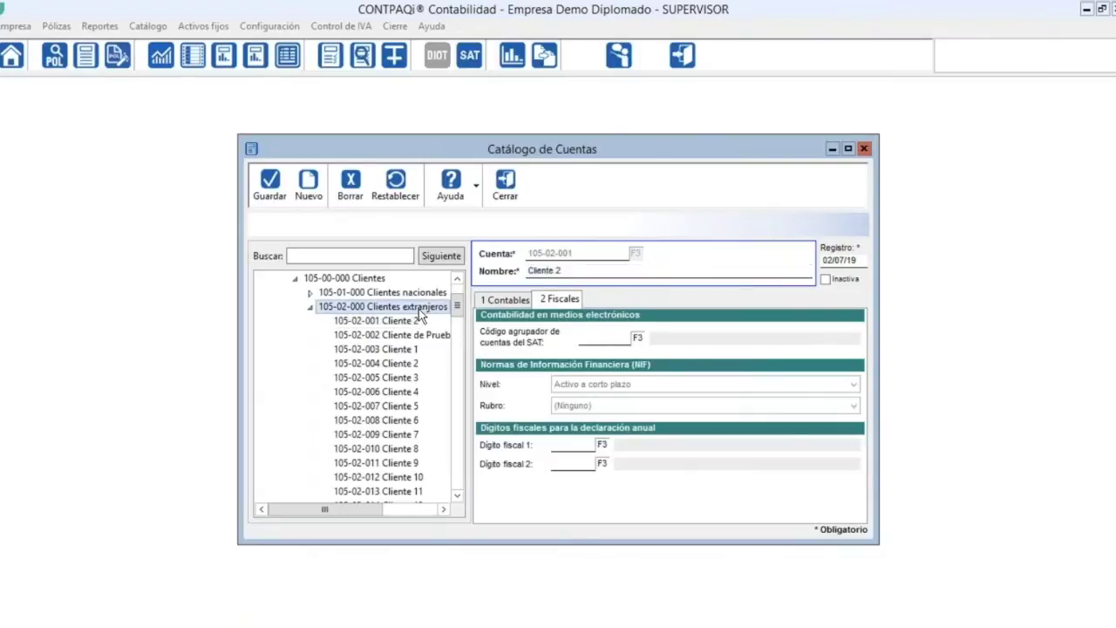
pyautogui.click(558, 300)
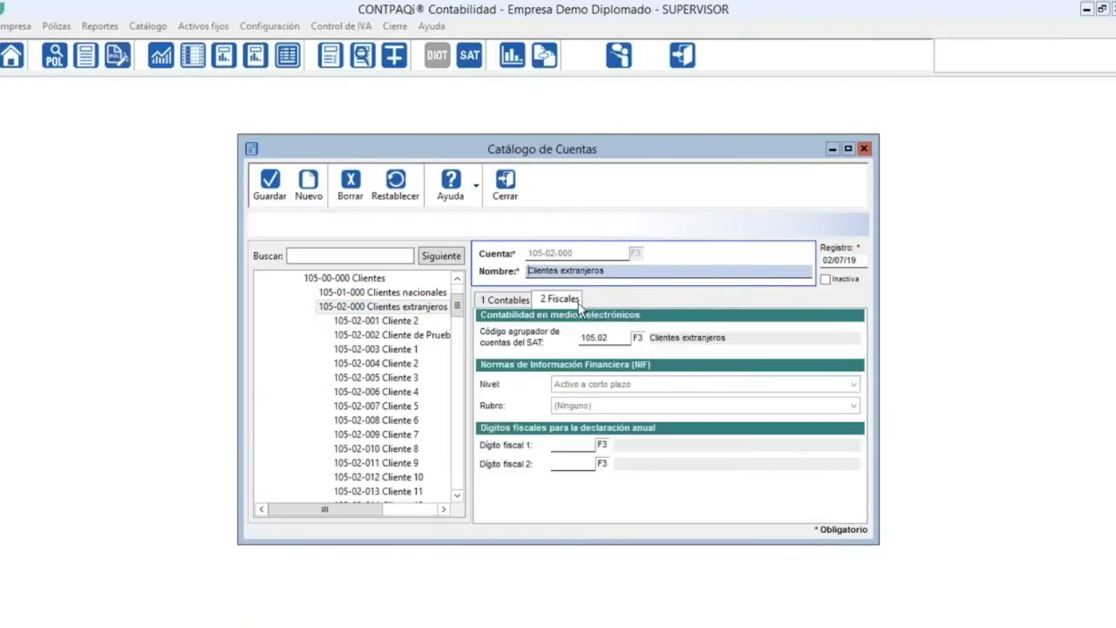
pyautogui.click(624, 344)
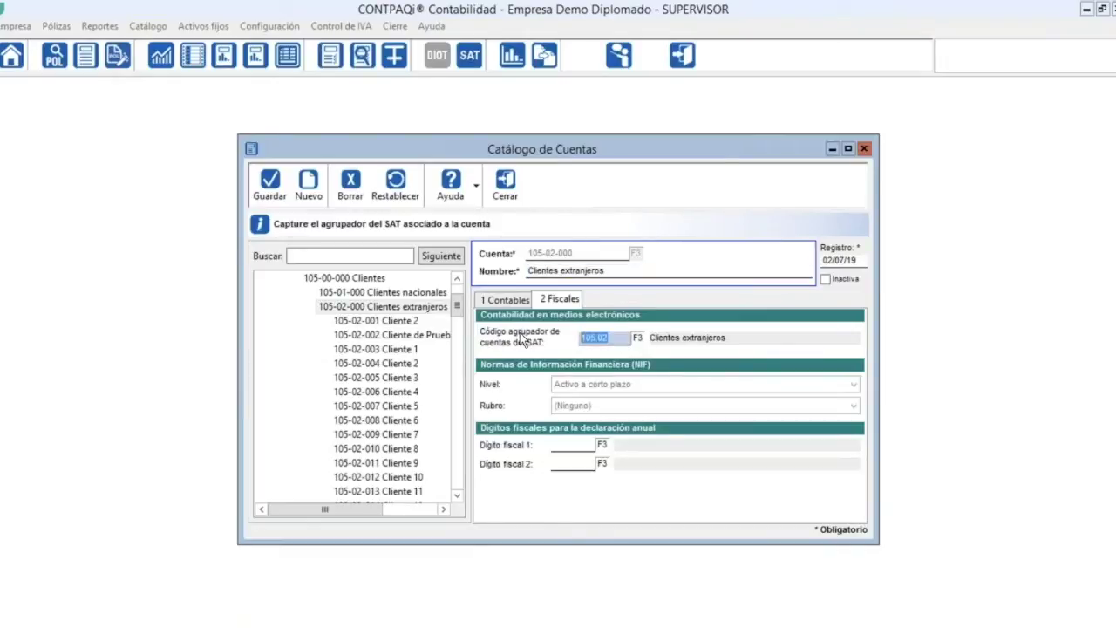
pyautogui.press('Delete')
pyautogui.click(269, 183)
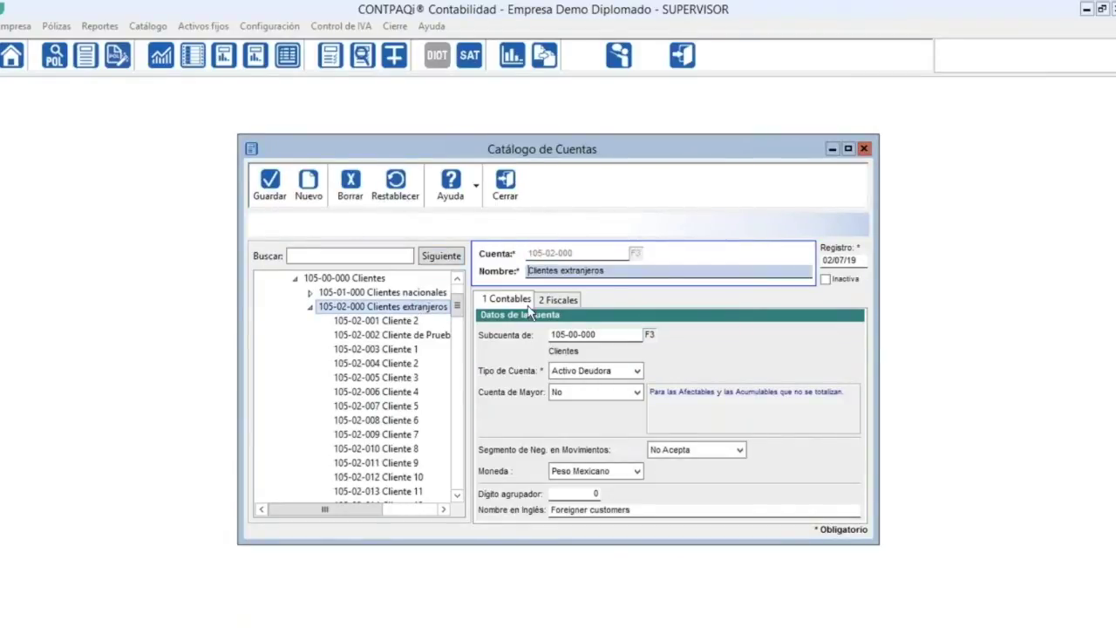
# Set the SAT grouping code of 105-02-000 Clientes extranjeros to 105.02 and save it, assigning the code to its subaccounts.
pyautogui.click(555, 302)
pyautogui.click(610, 345)
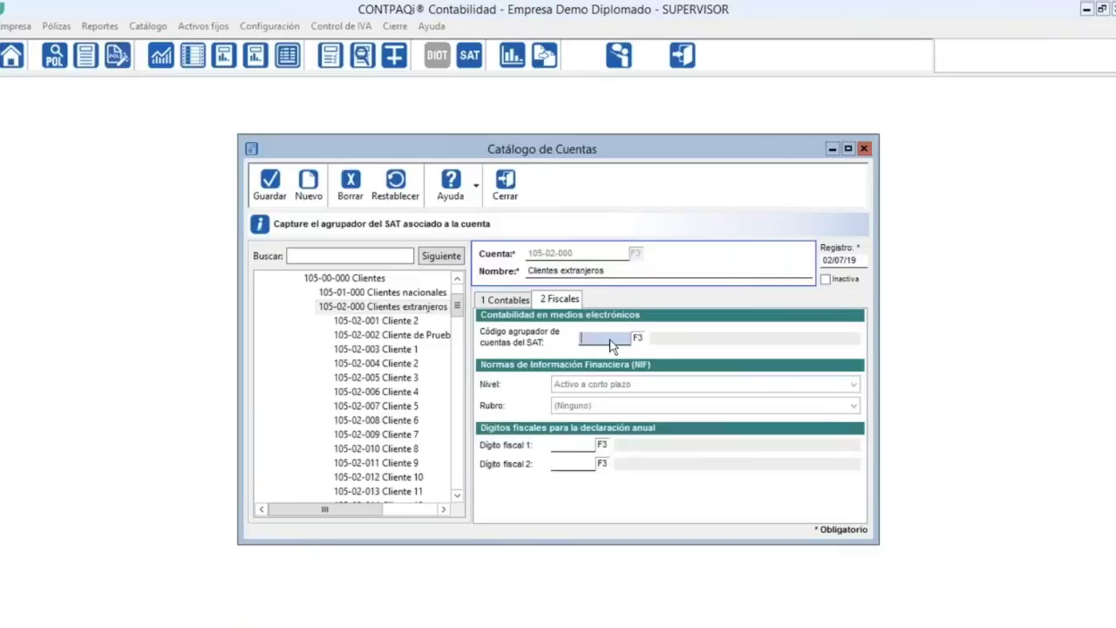
pyautogui.write('105.02')
pyautogui.click(270, 186)
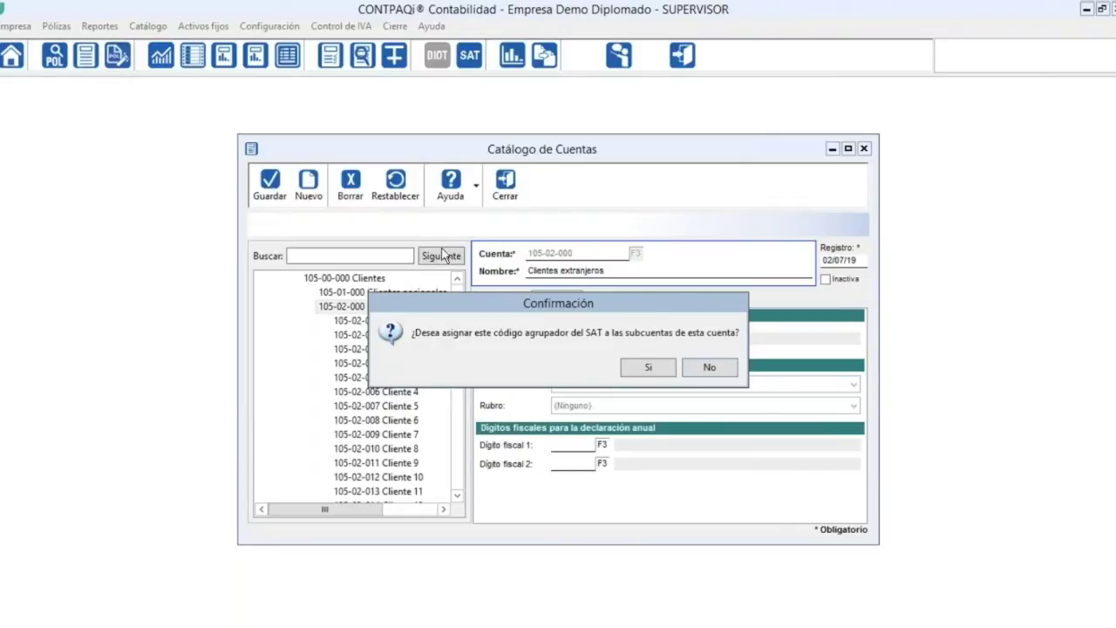
pyautogui.click(631, 367)
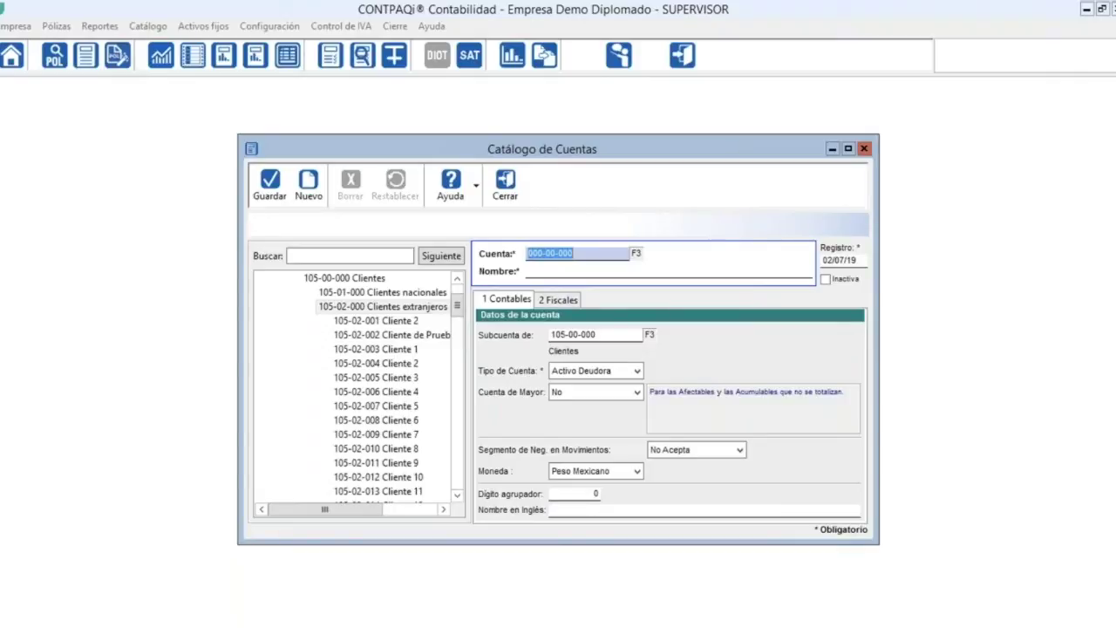
# Check the SAT grouping codes of 105-02-002 Cliente de Prueba and 105-02-011 Cliente 9 without saving changes.
pyautogui.click(401, 336)
pyautogui.click(562, 299)
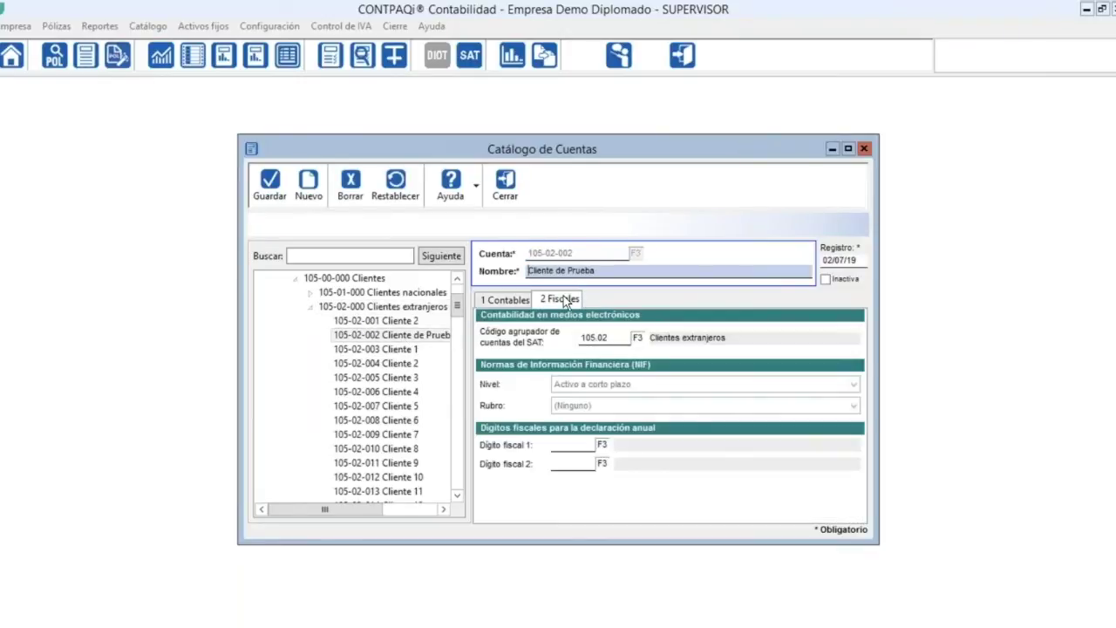
pyautogui.click(603, 339)
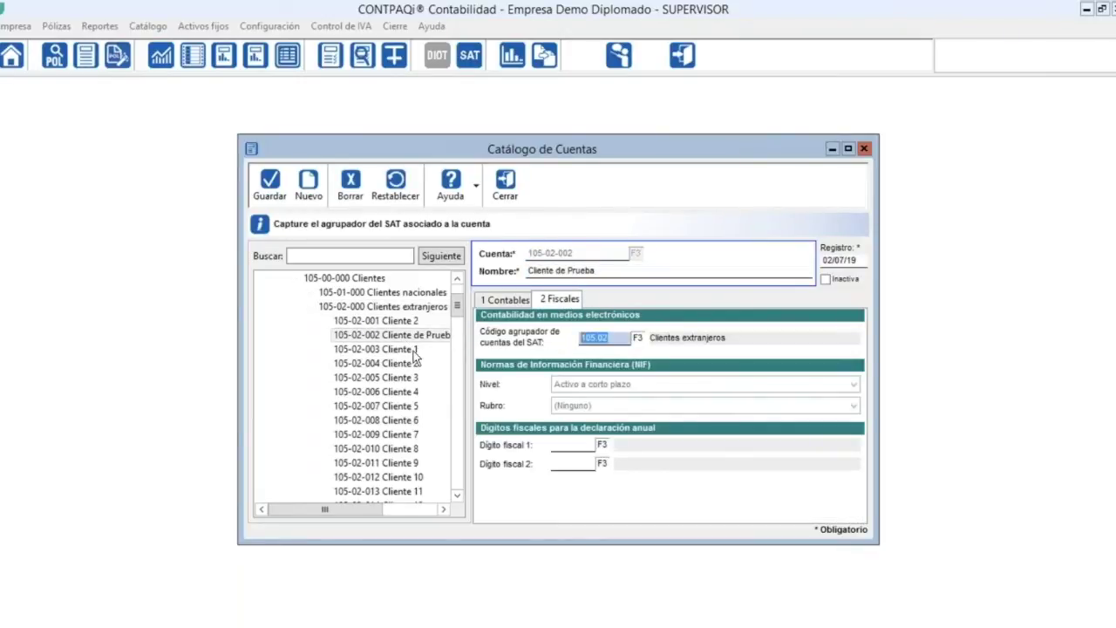
pyautogui.click(371, 462)
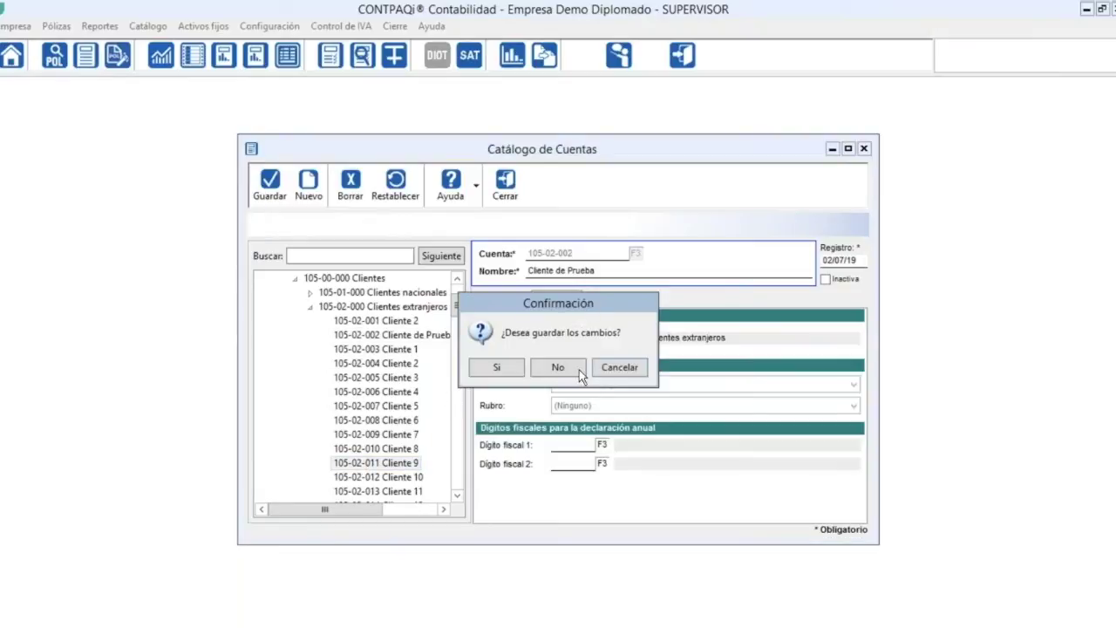
pyautogui.click(557, 367)
pyautogui.click(568, 300)
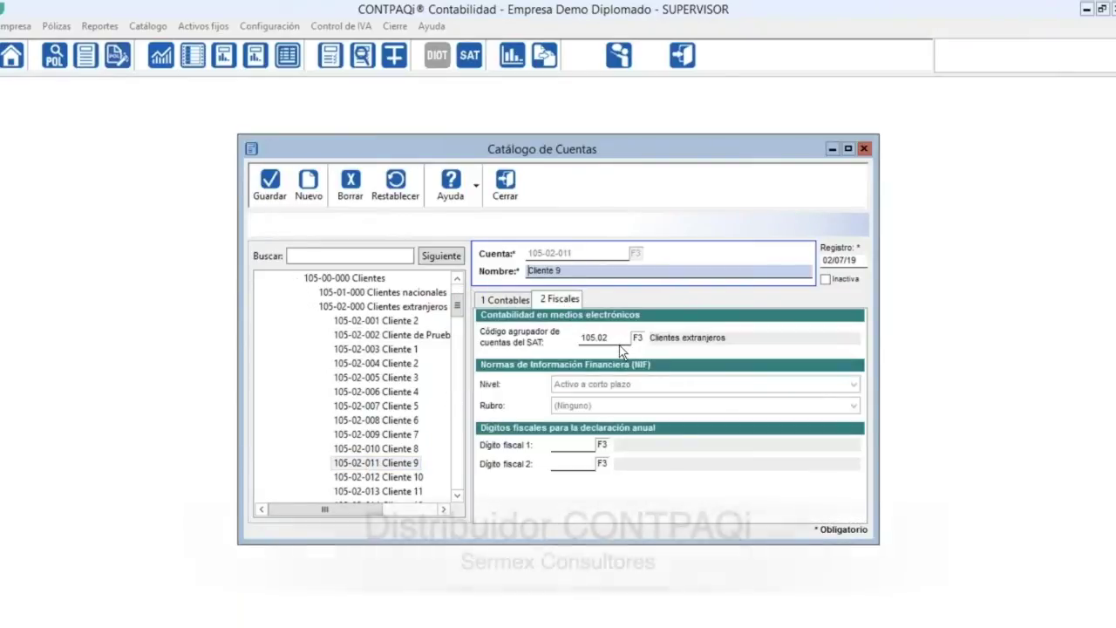
# Search the catalog for 60 and examine the SAT grouping code of 601-00-000 Gastos generales under 600-00-000 Gastos.
pyautogui.click(383, 261)
pyautogui.write('60')
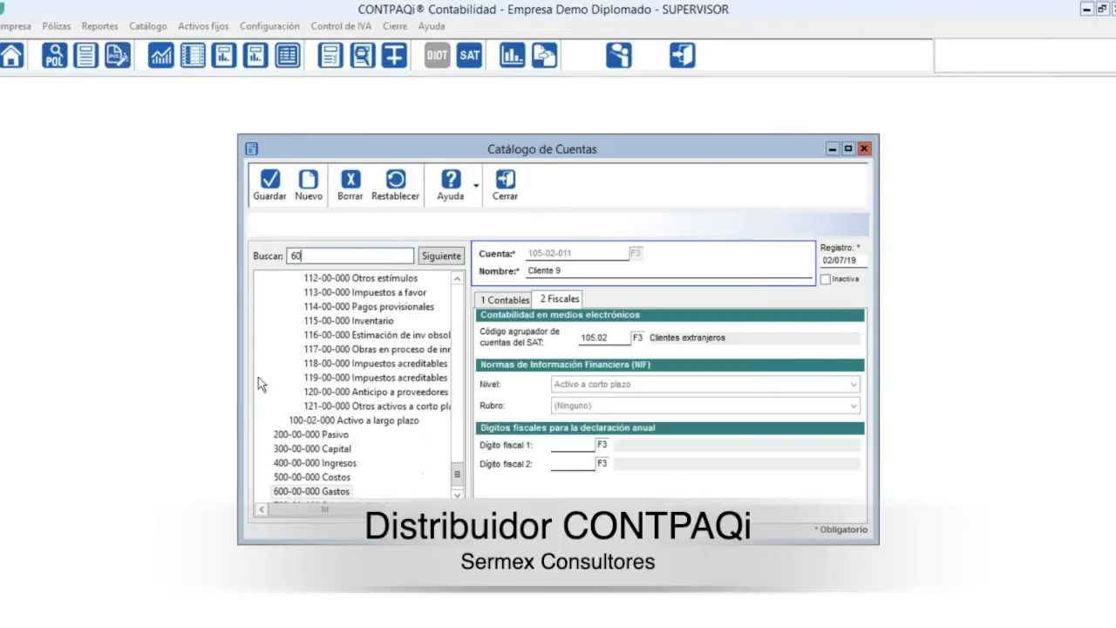
pyautogui.scroll(-1, 461, 479)
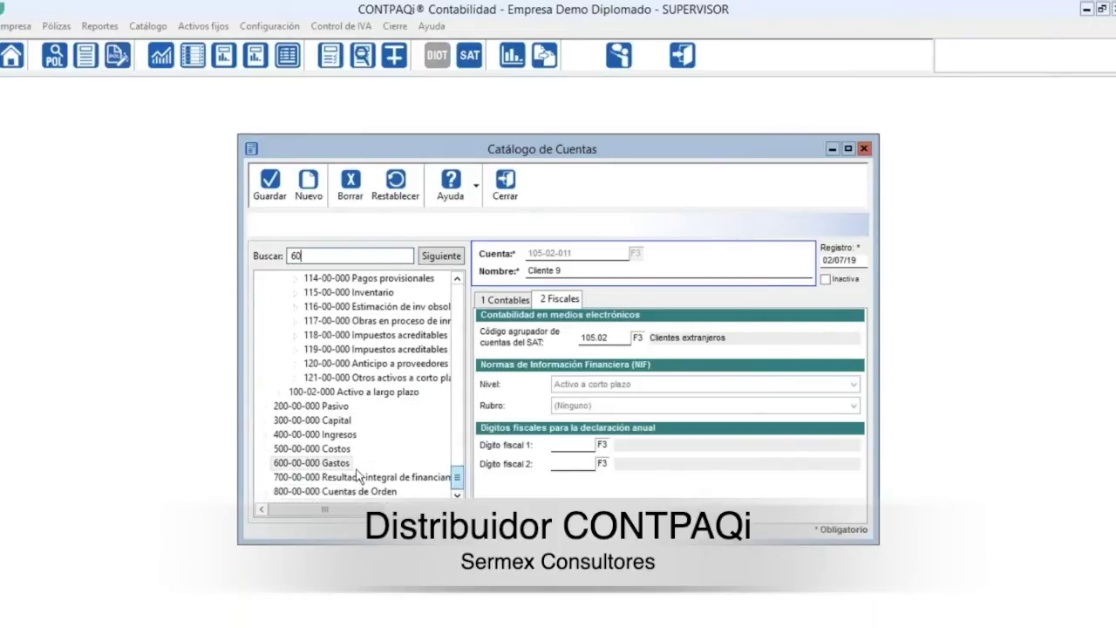
pyautogui.click(265, 463)
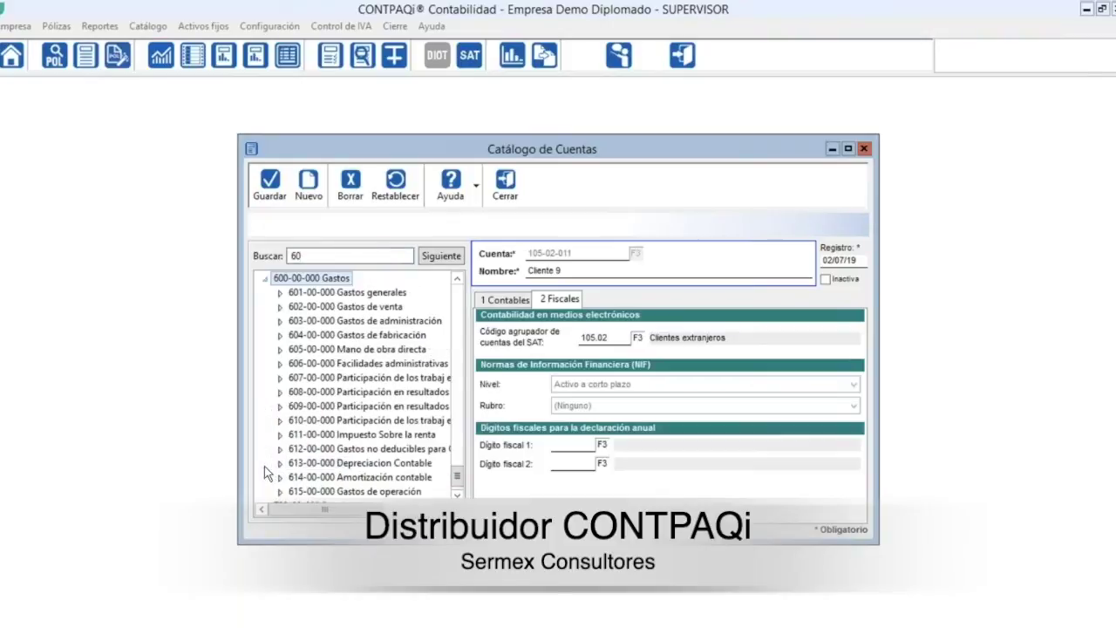
pyautogui.click(386, 292)
pyautogui.click(558, 299)
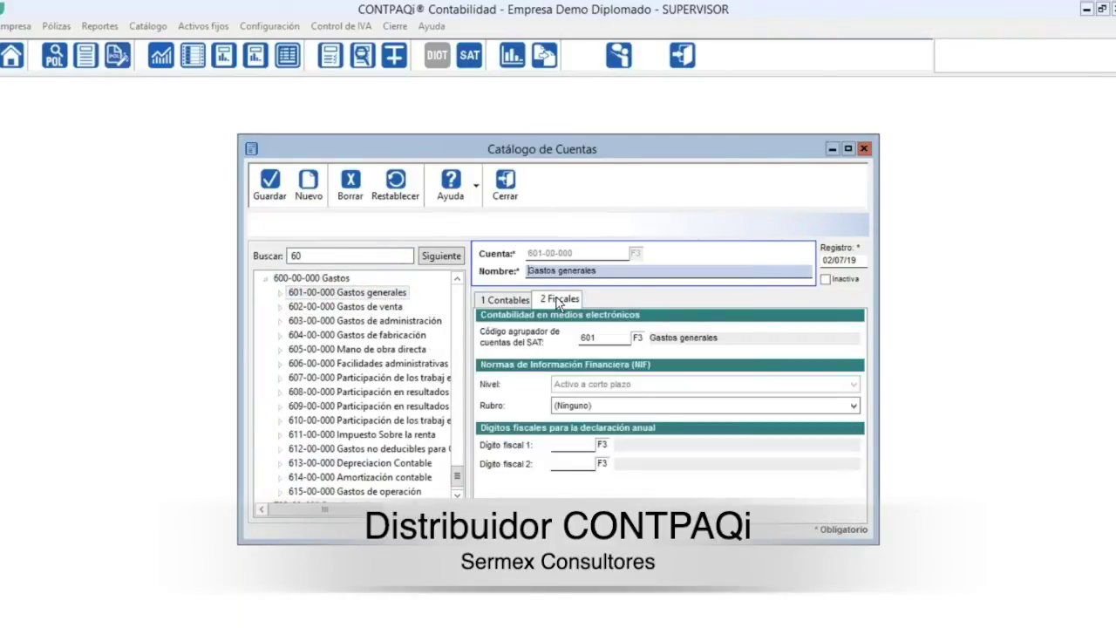
# Expand 601-00-000 Gastos generales, examine the SAT grouping code of 601-01-000 Sueldos y salarios, and collapse the account again.
pyautogui.click(280, 293)
pyautogui.click(338, 293)
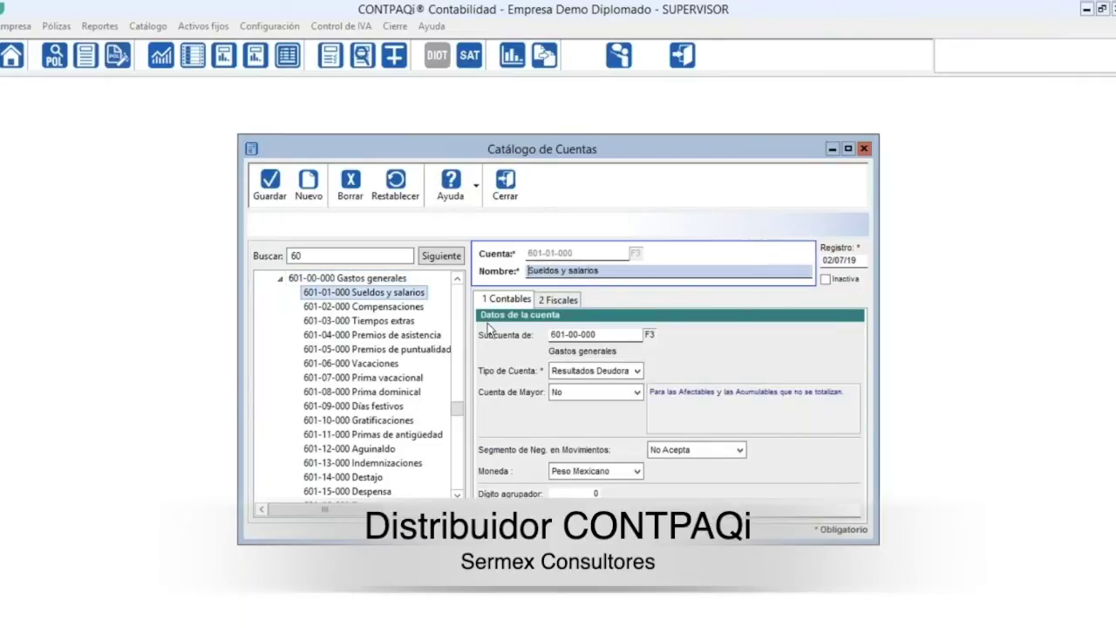
pyautogui.click(562, 300)
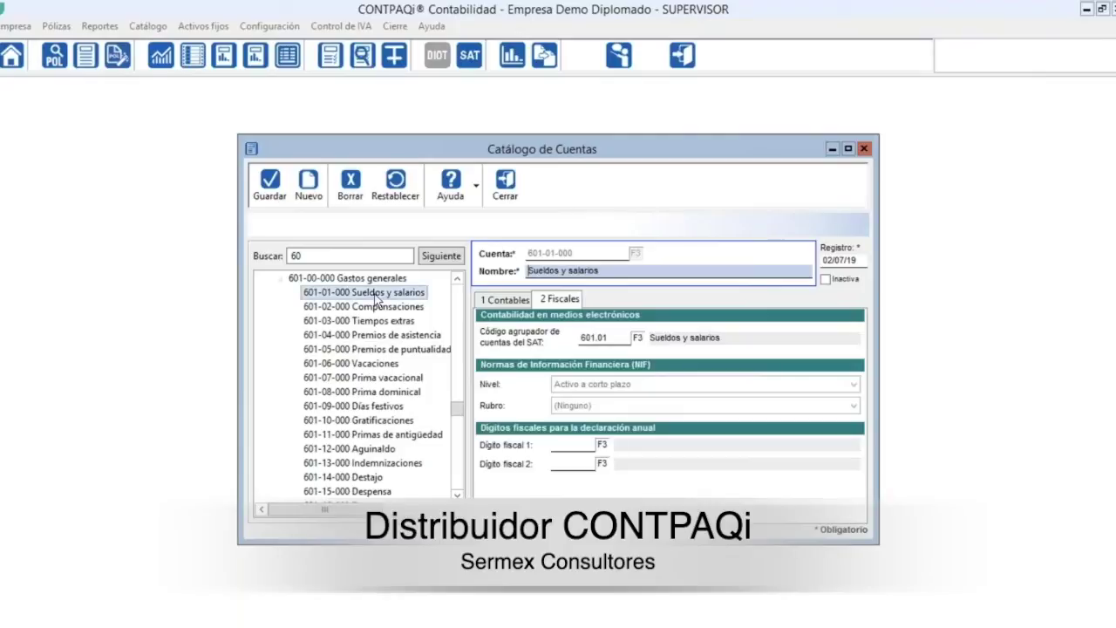
pyautogui.click(280, 279)
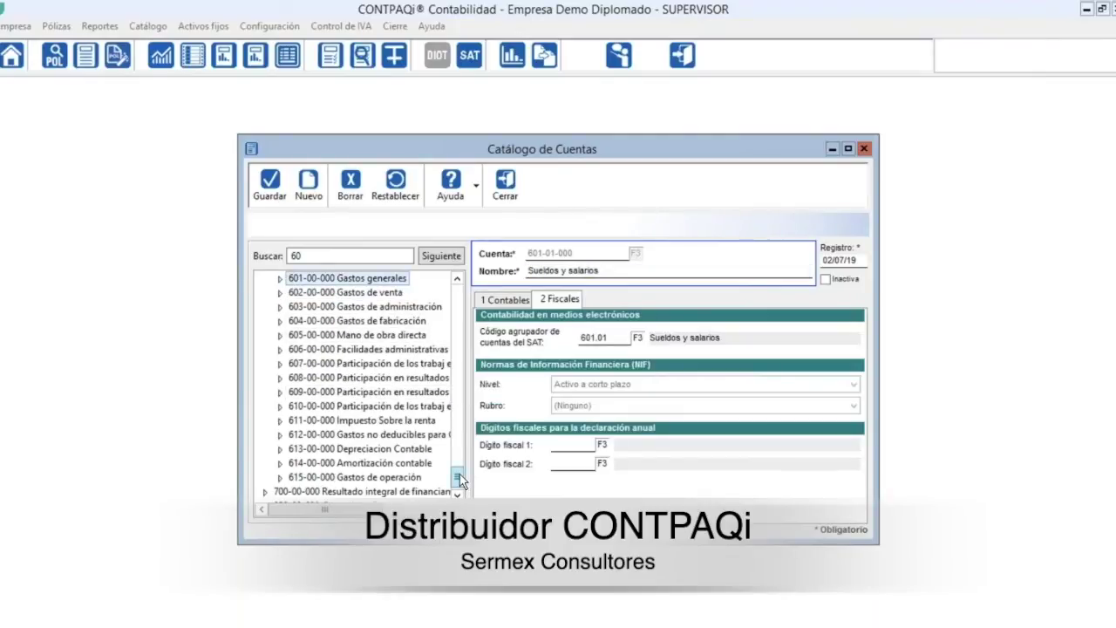
# Examine the fiscal data of 615-00-000 Gastos de operación without saving changes to the previous account, and close the account catalog.
pyautogui.click(344, 481)
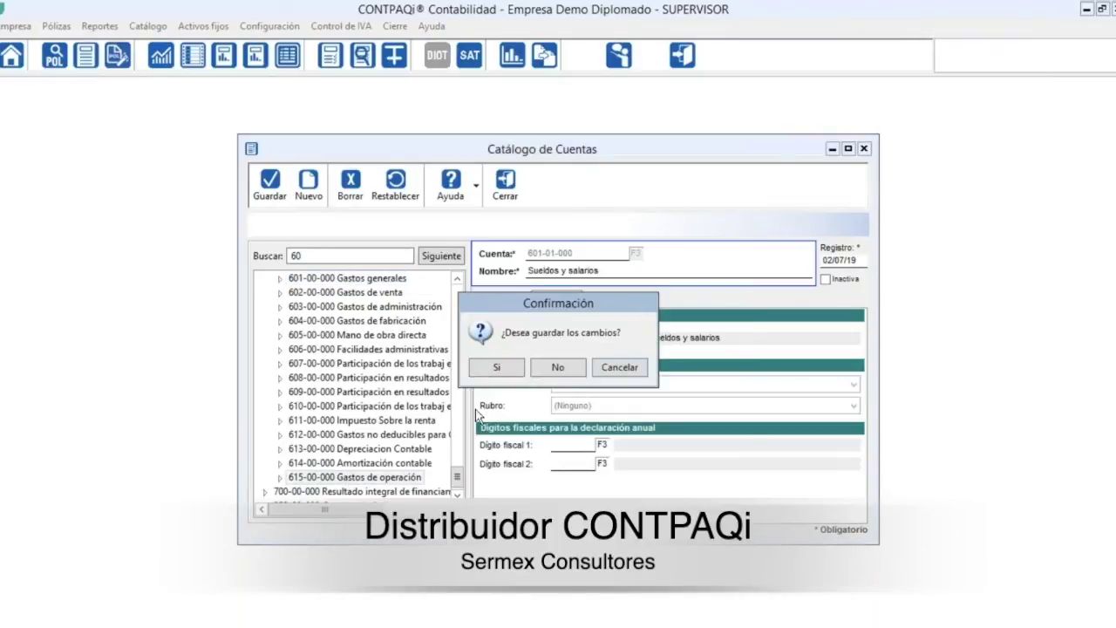
pyautogui.click(558, 367)
pyautogui.click(559, 303)
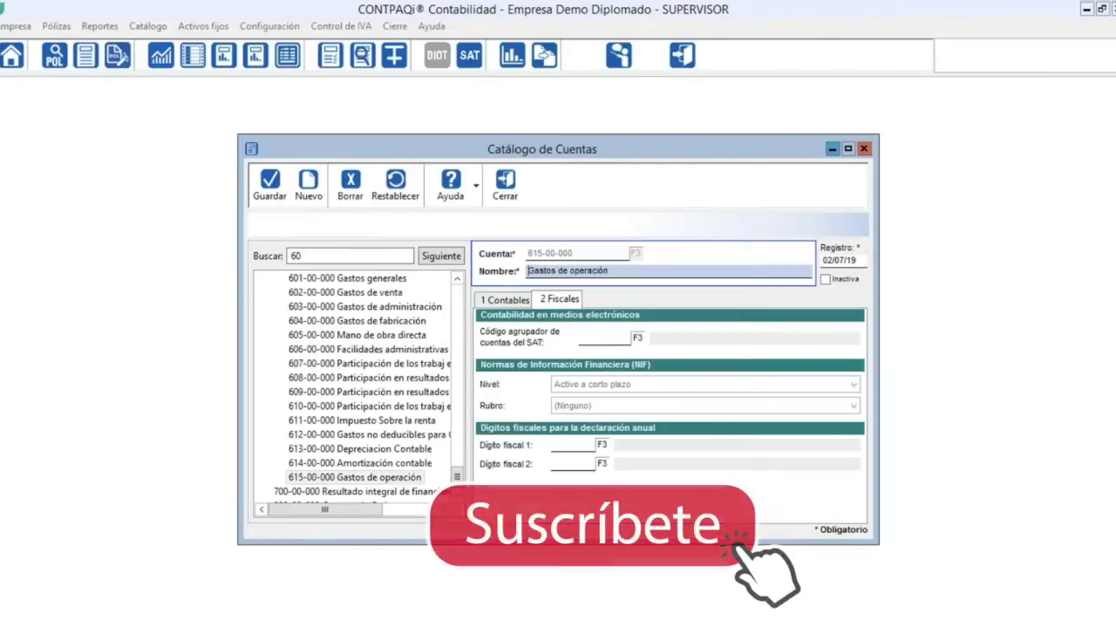
pyautogui.click(504, 183)
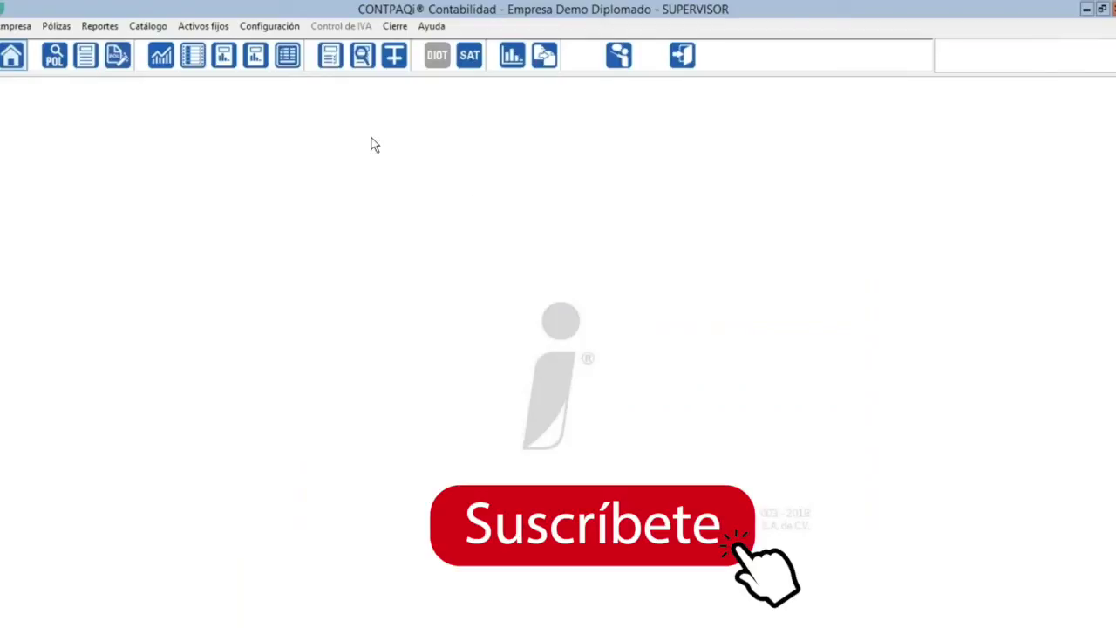
pyautogui.click(150, 26)
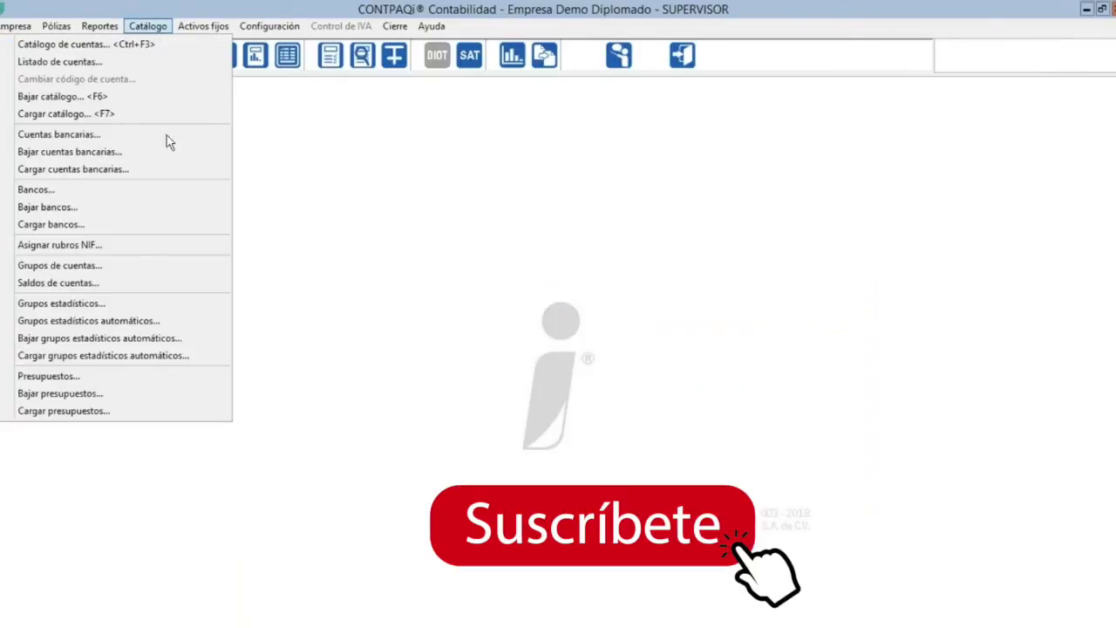